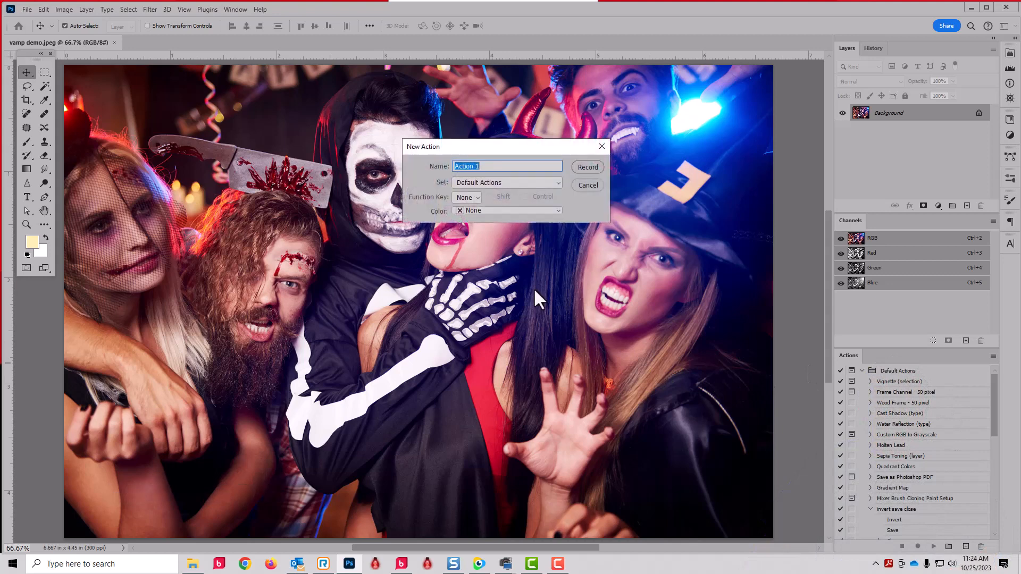
Name the new action vamp02 in the Default Actions set and start recording it.
{"action": "type", "text": "vamp"}
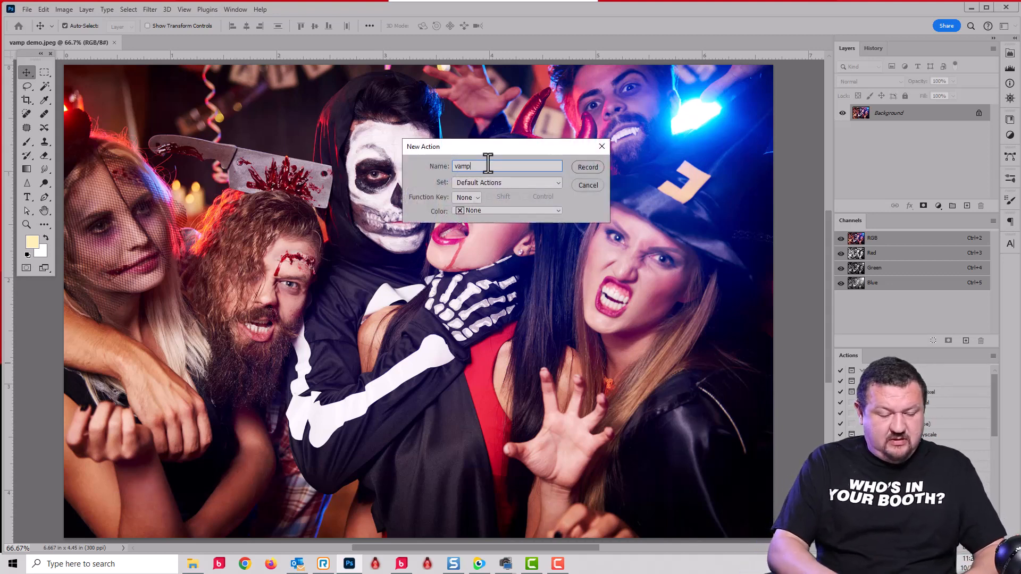
{"action": "type", "text": " 2"}
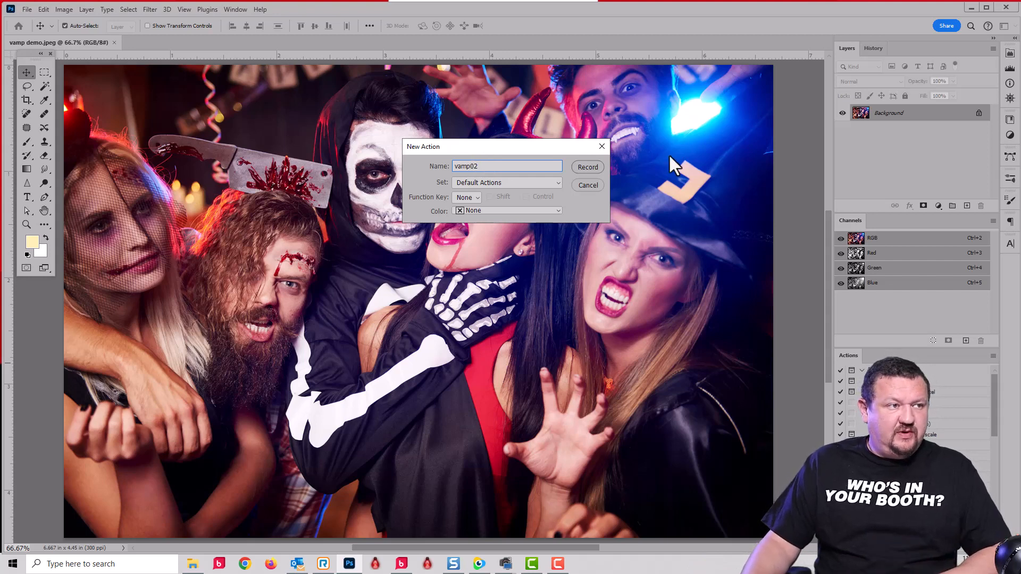
{"action": "left_click", "coordinate": [589, 168]}
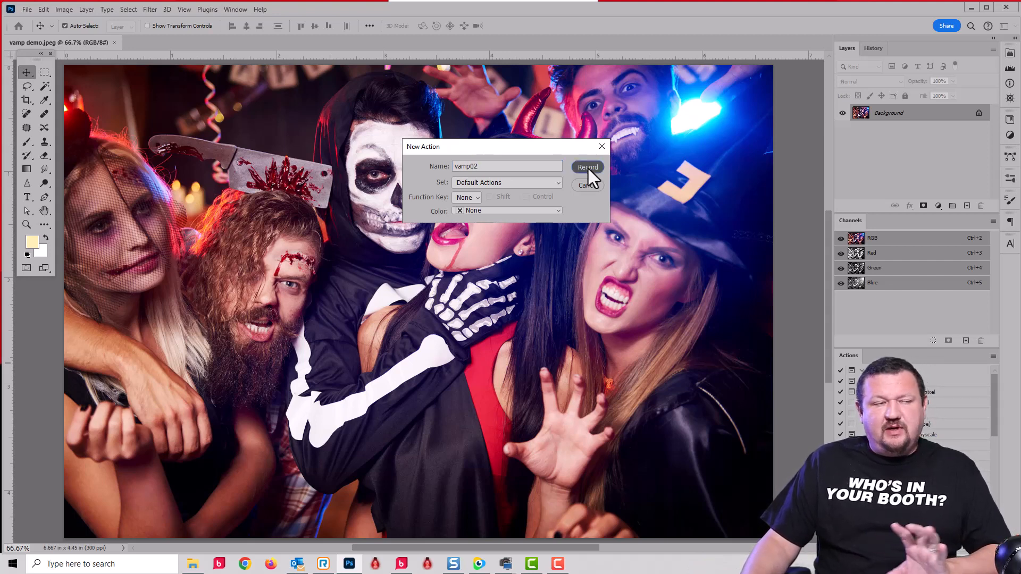
{"action": "left_click", "coordinate": [588, 168]}
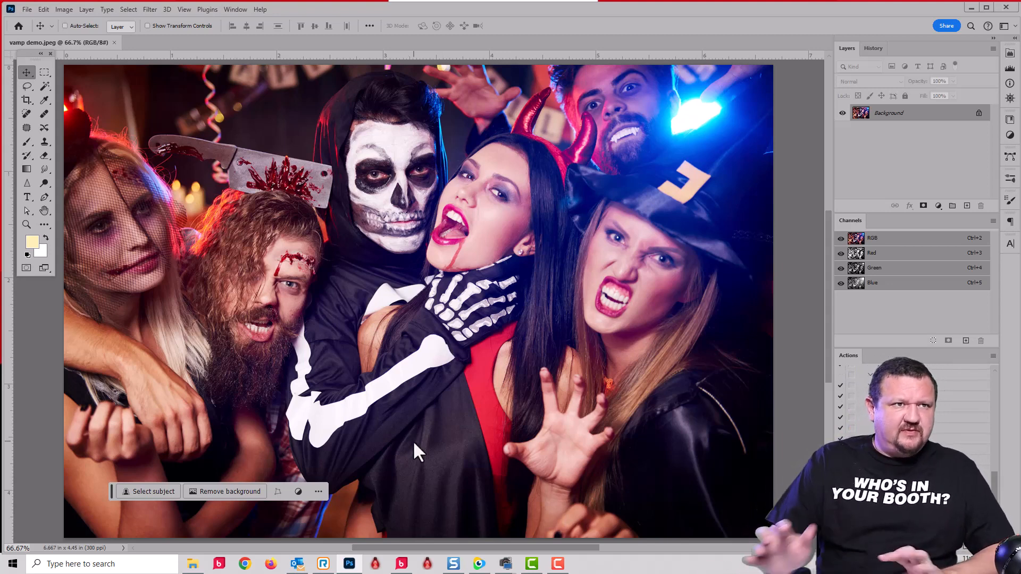
Duplicate the Background layer and set the copy's Reds saturation to +19 with Hue/Saturation.
{"action": "key", "text": "ctrl+j"}
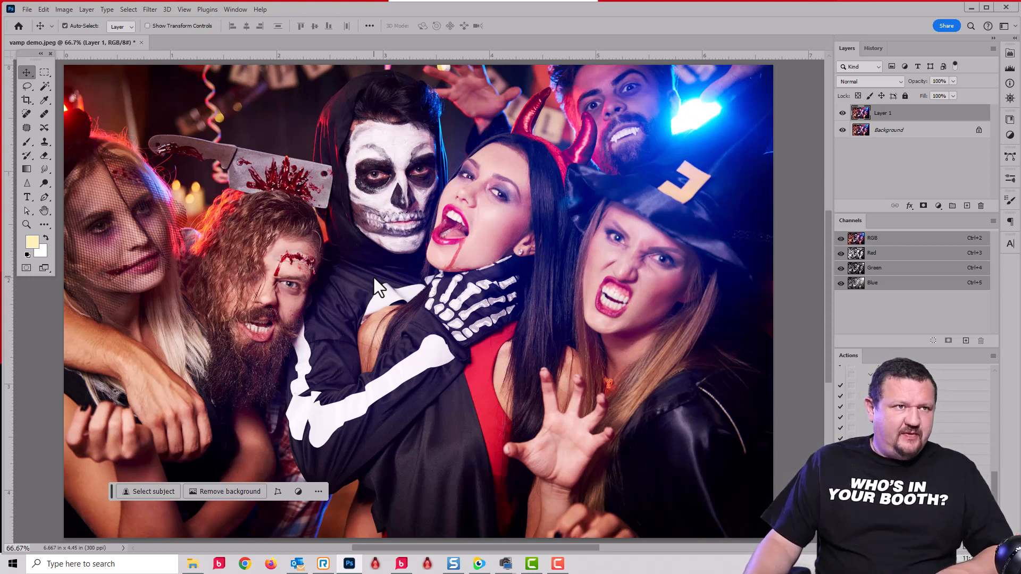
{"action": "key", "text": "ctrl+u"}
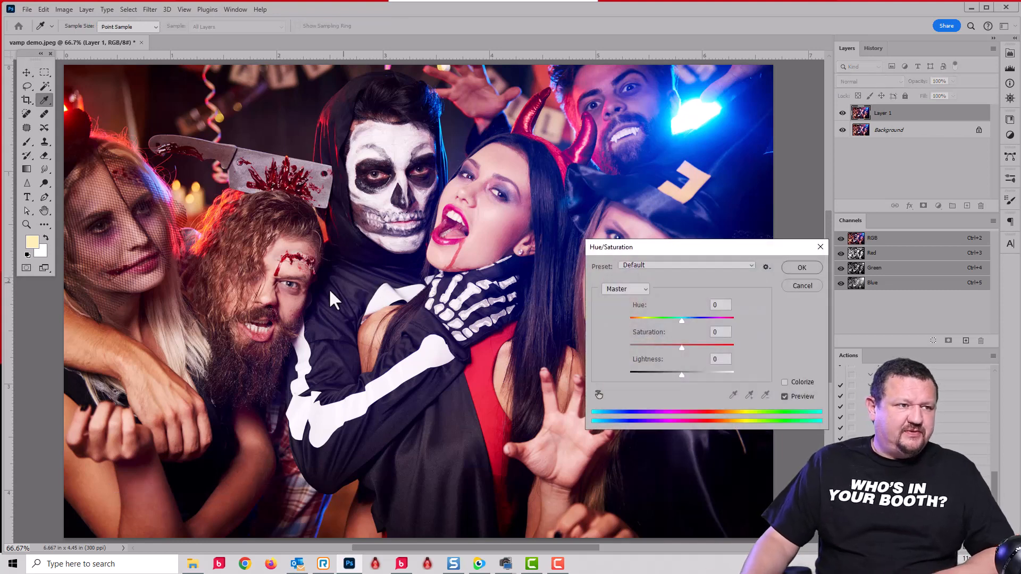
{"action": "left_click", "coordinate": [621, 291]}
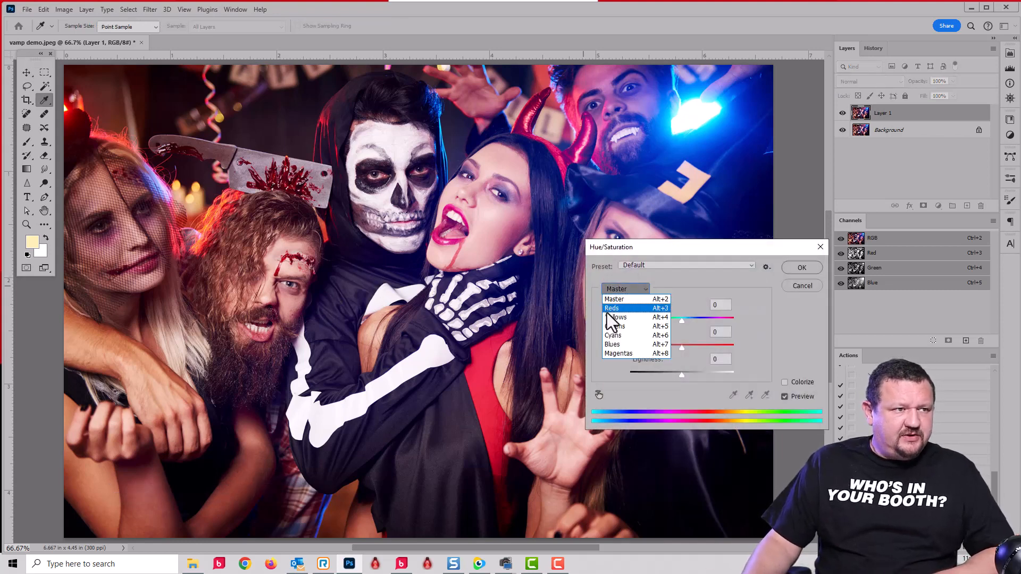
{"action": "left_click", "coordinate": [607, 311]}
{"action": "left_click", "coordinate": [692, 345]}
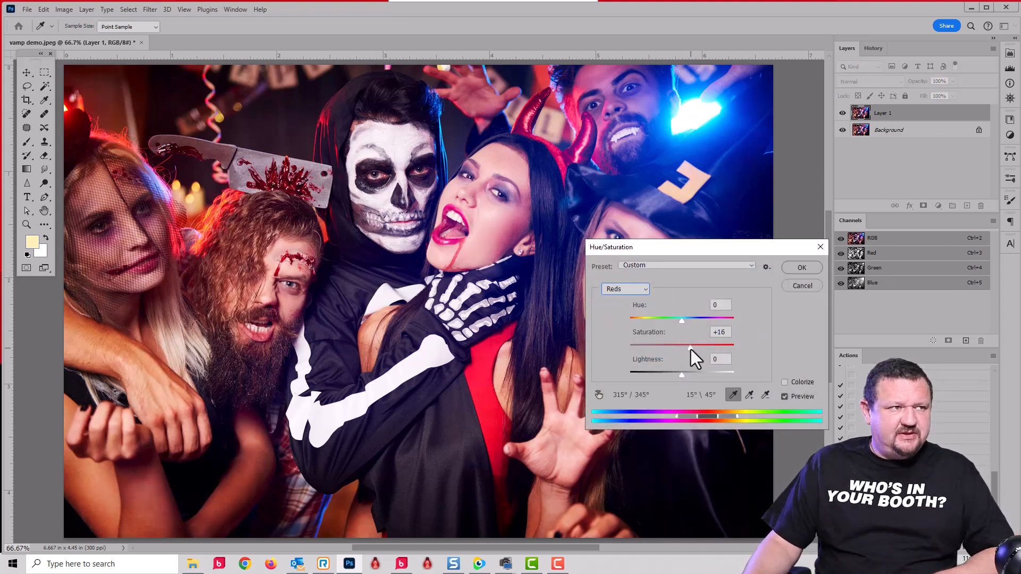
{"action": "left_click_drag", "start_coordinate": [691, 350], "coordinate": [693, 350]}
Set the saturation of both the Yellows and the Greens to -100.
{"action": "left_click", "coordinate": [609, 292]}
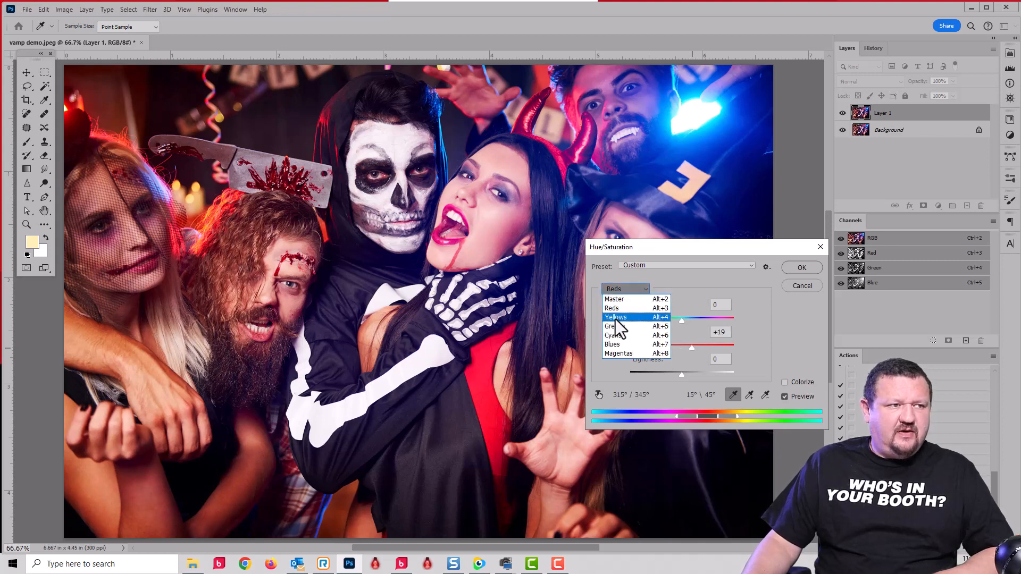
{"action": "left_click", "coordinate": [616, 319]}
{"action": "left_click_drag", "start_coordinate": [681, 345], "coordinate": [572, 336]}
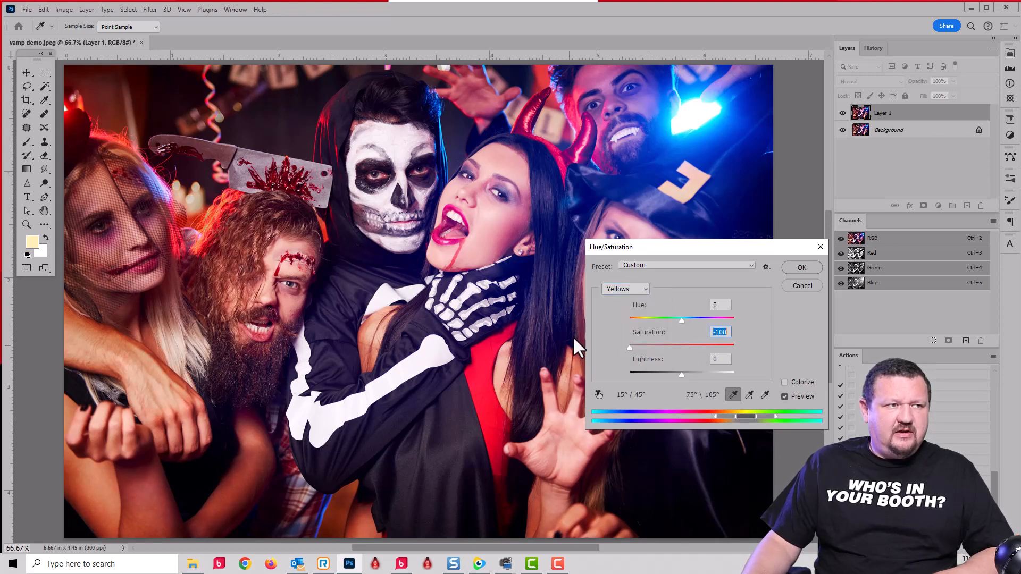
{"action": "left_click", "coordinate": [624, 292]}
{"action": "left_click", "coordinate": [617, 326]}
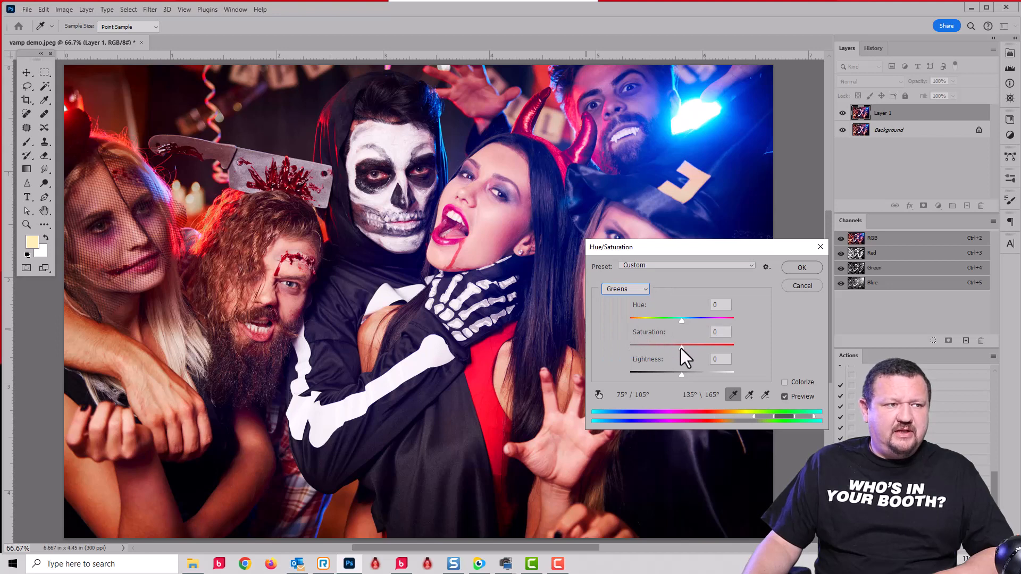
{"action": "left_click_drag", "start_coordinate": [682, 346], "coordinate": [577, 350]}
Set the saturation of the Cyans, Blues and Magentas to -100 and apply the Hue/Saturation adjustment.
{"action": "left_click", "coordinate": [626, 291]}
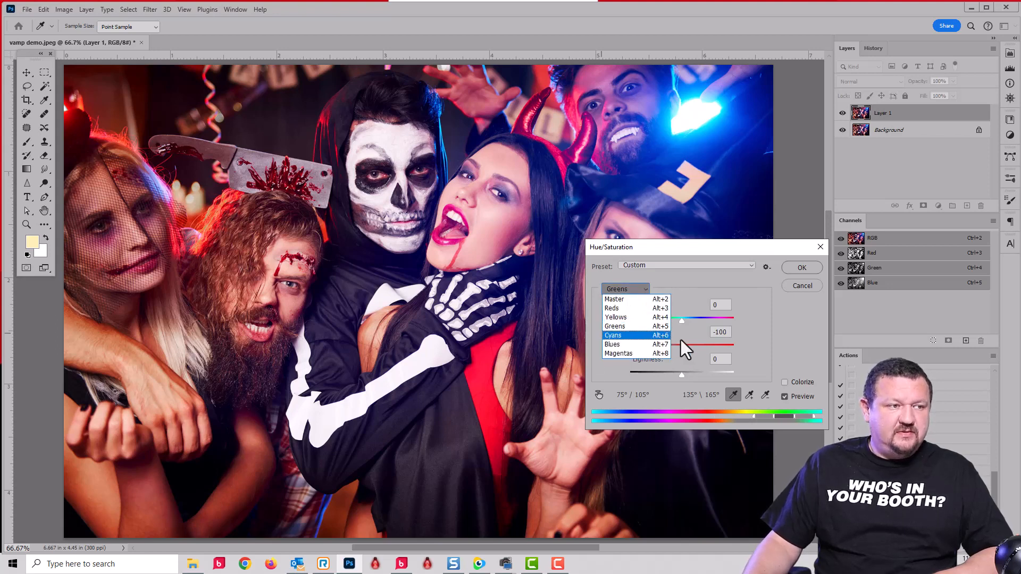
{"action": "left_click", "coordinate": [624, 334]}
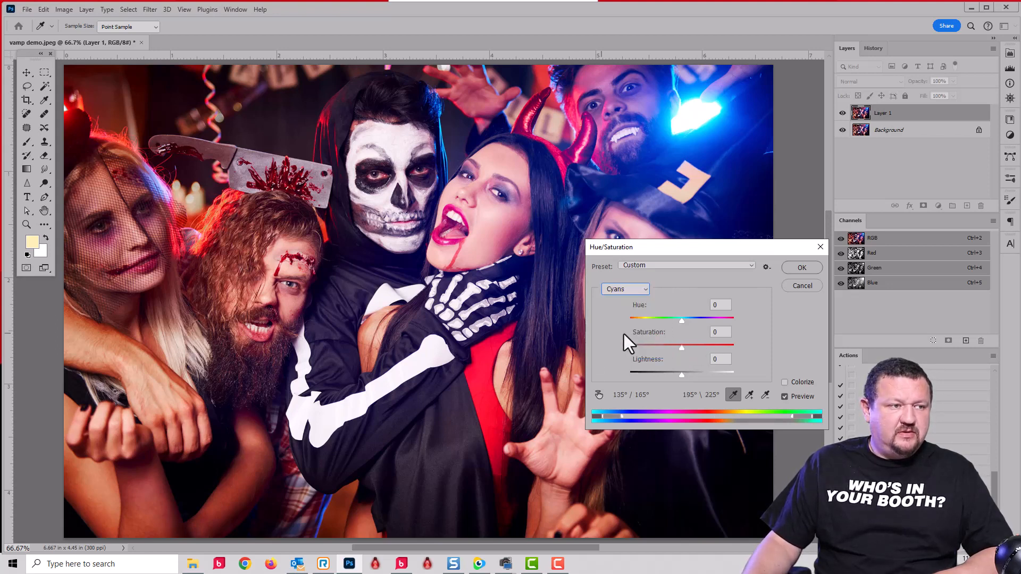
{"action": "left_click_drag", "start_coordinate": [682, 347], "coordinate": [582, 352]}
{"action": "left_click", "coordinate": [625, 290]}
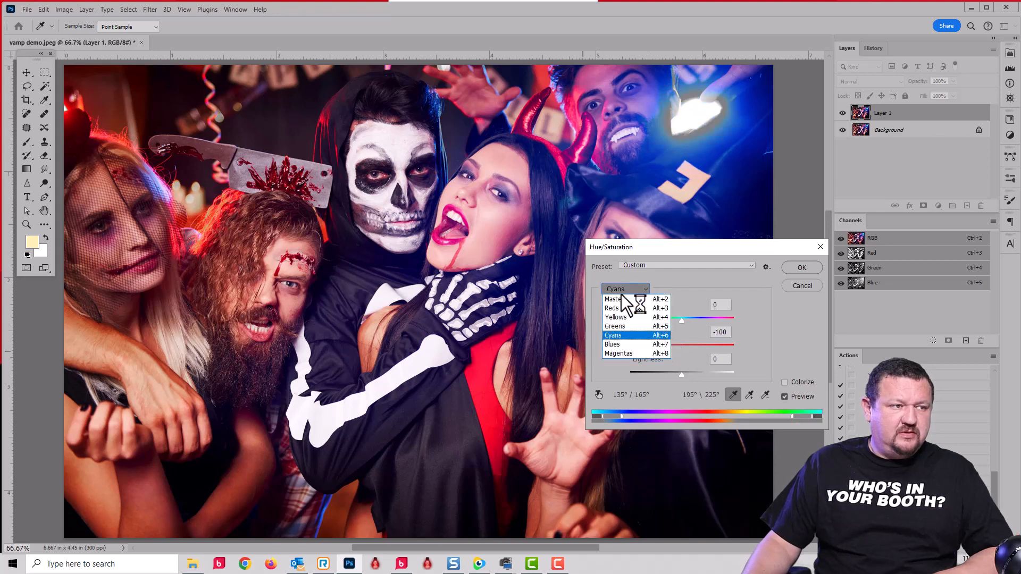
{"action": "left_click", "coordinate": [622, 345]}
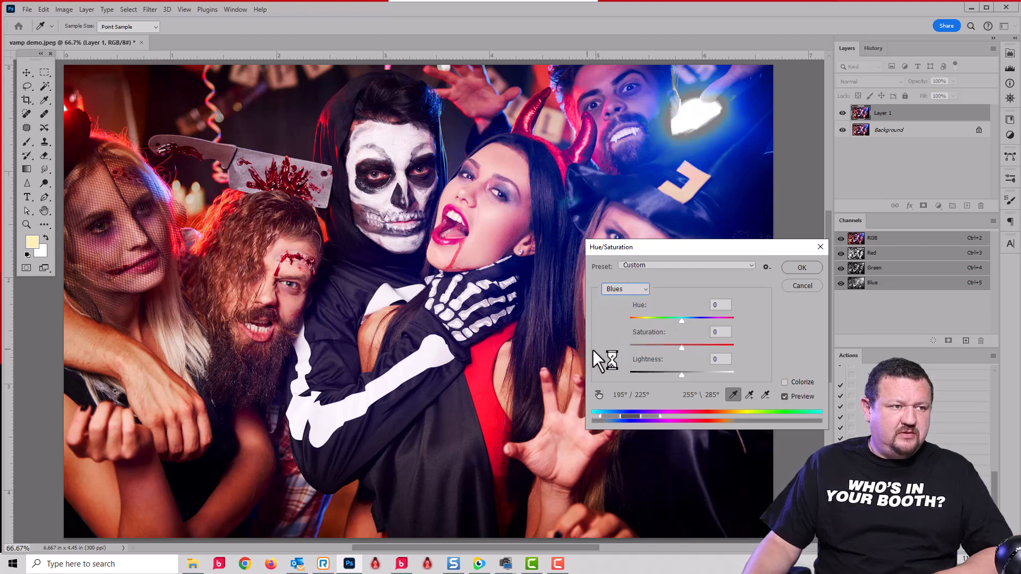
{"action": "left_click_drag", "start_coordinate": [642, 348], "coordinate": [617, 346]}
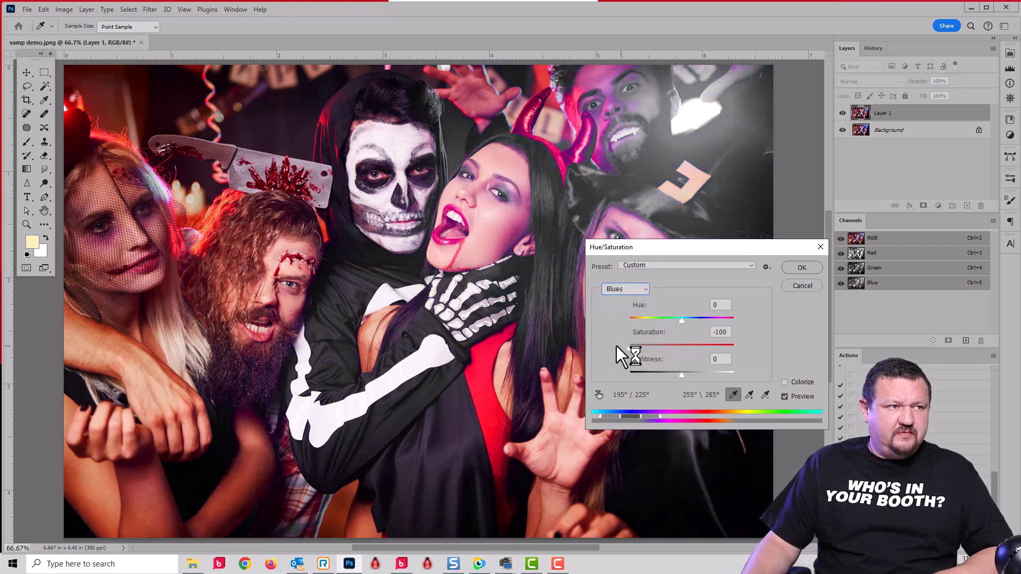
{"action": "left_click", "coordinate": [623, 289]}
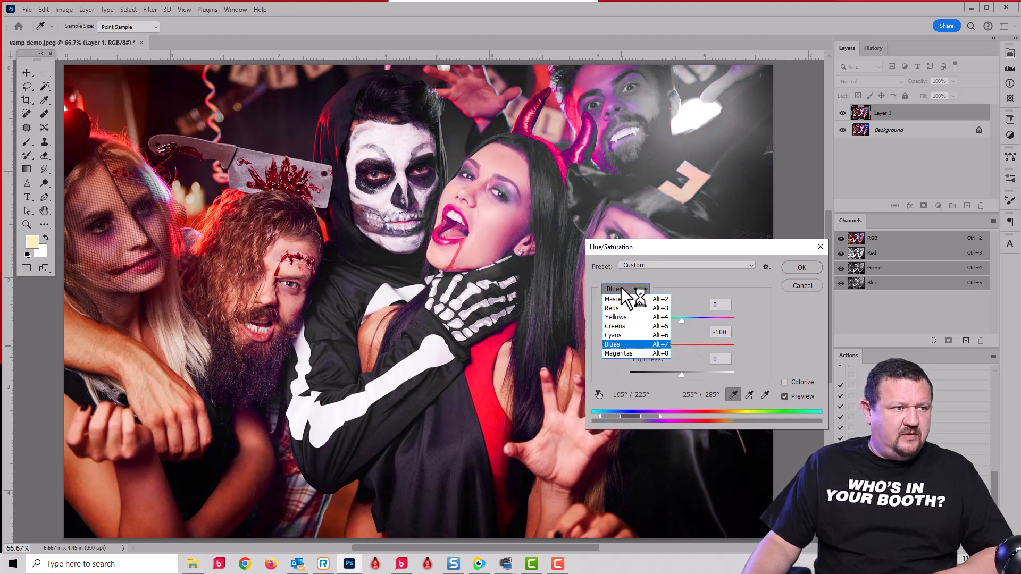
{"action": "left_click", "coordinate": [615, 354]}
{"action": "left_click_drag", "start_coordinate": [682, 346], "coordinate": [608, 348]}
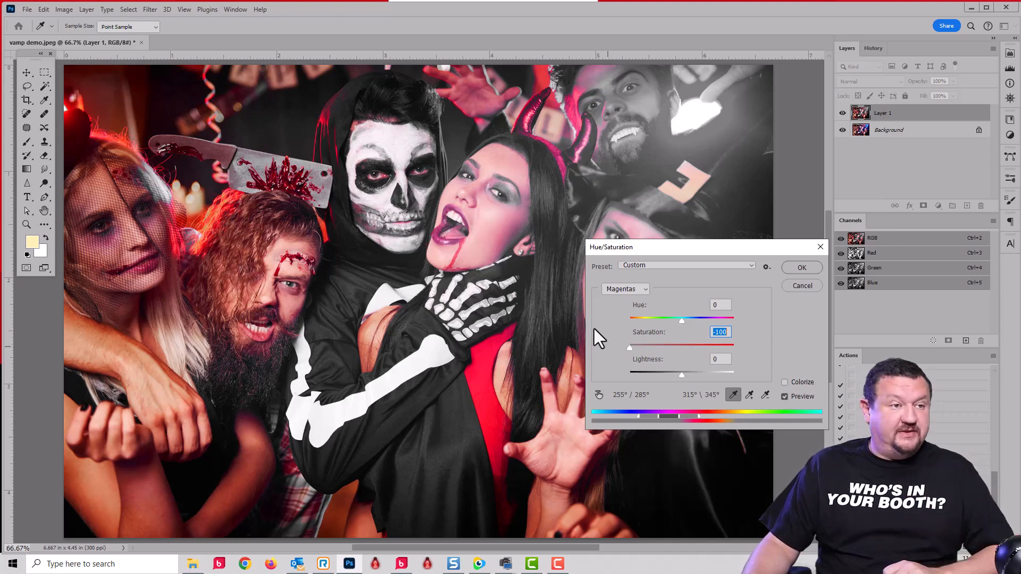
{"action": "left_click", "coordinate": [799, 268]}
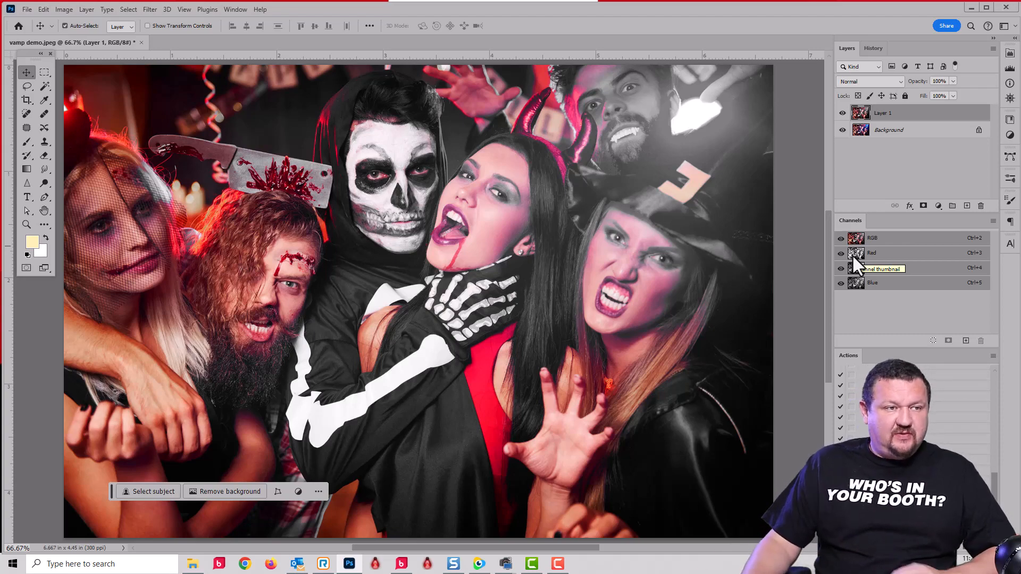
Load the Red channel as a selection and copy the selected pixels of Layer 1 to a new layer.
{"action": "key", "text": "ctrl"}
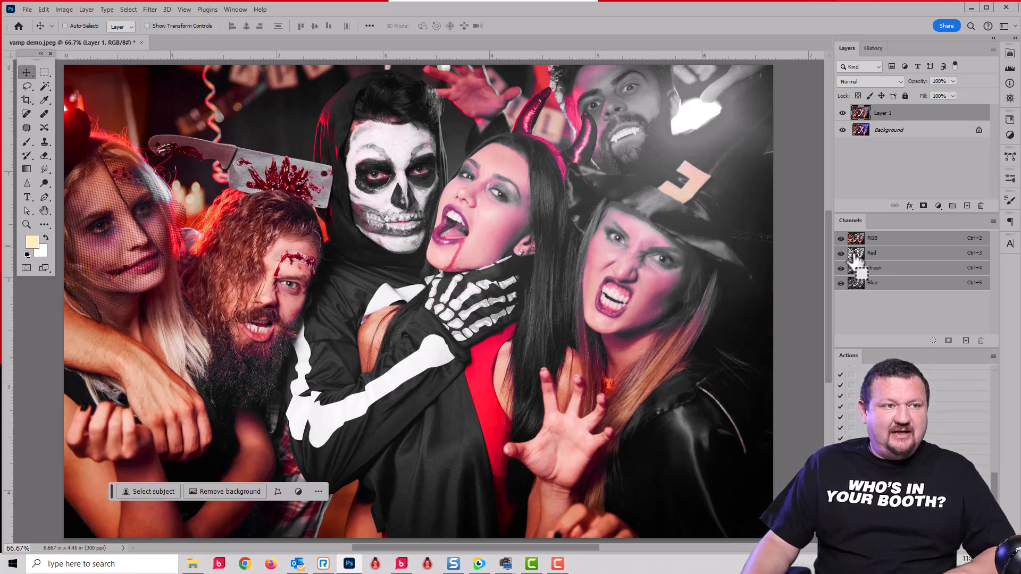
{"action": "left_click", "coordinate": [855, 254], "text": "ctrl"}
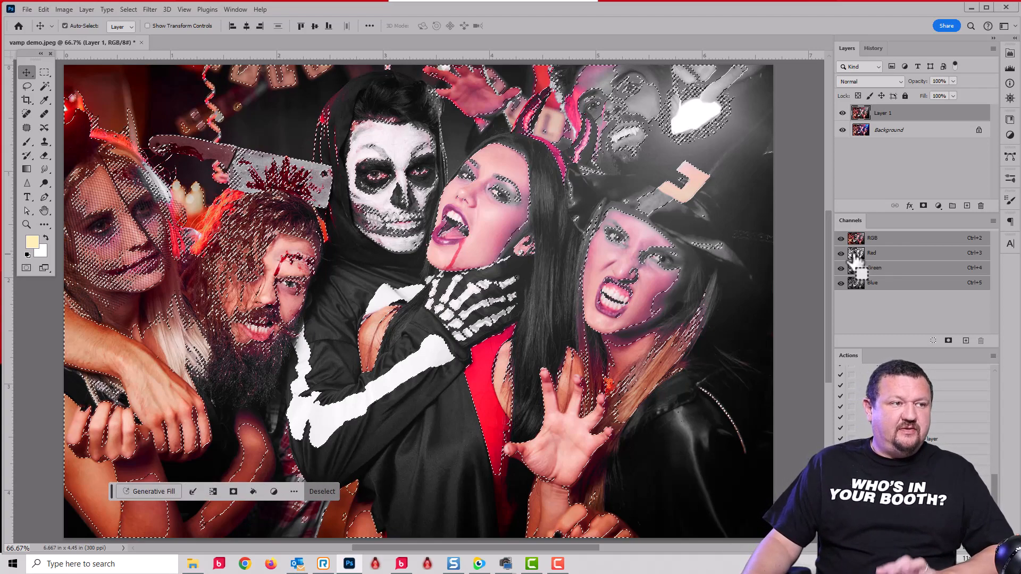
{"action": "key", "text": "ctrl+j"}
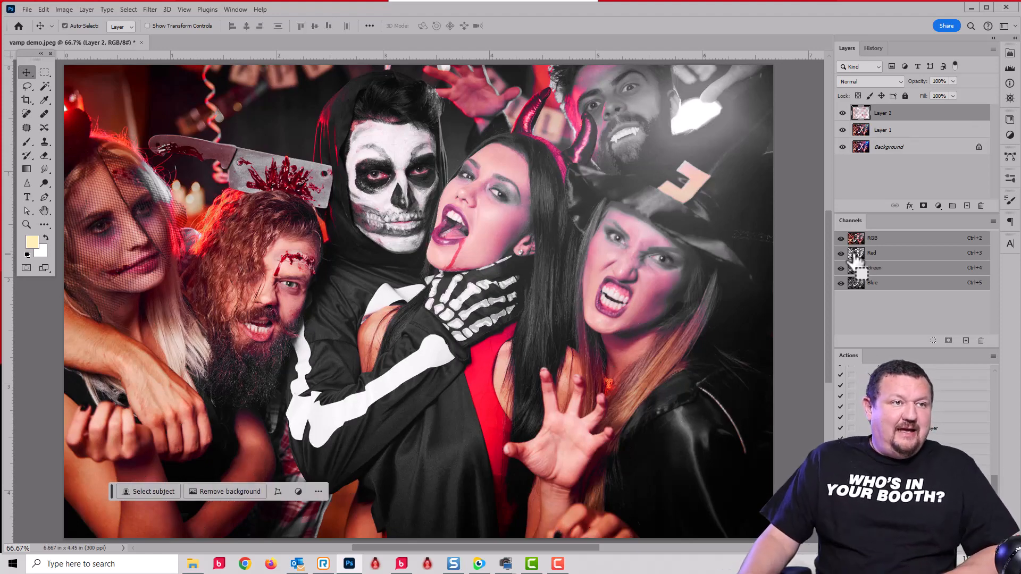
Apply a Gaussian Blur with a 4.1 pixel radius to Layer 1 and merge all visible layers.
{"action": "left_click", "coordinate": [898, 133]}
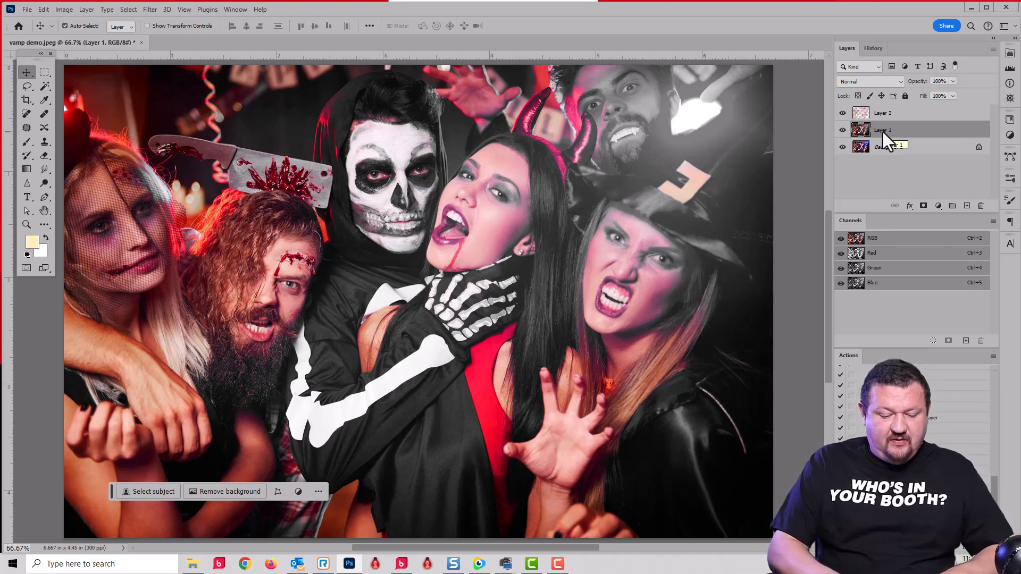
{"action": "left_click", "coordinate": [157, 10]}
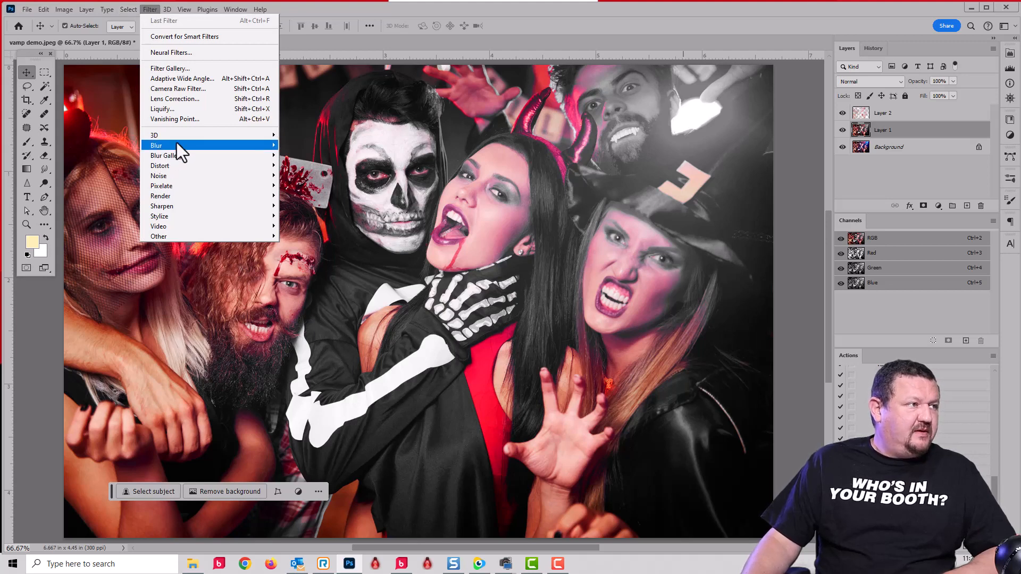
{"action": "mouse_move", "coordinate": [177, 143]}
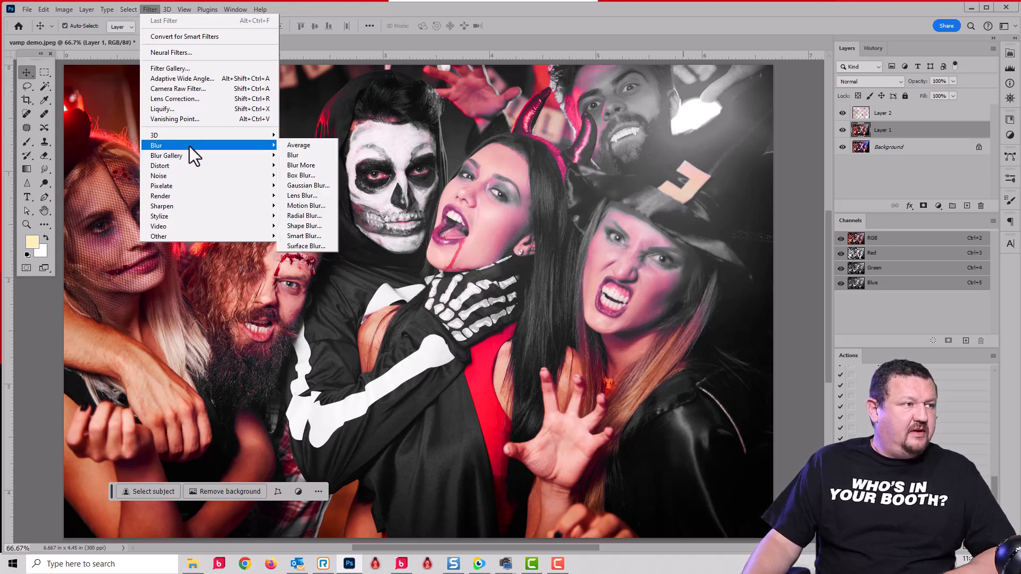
{"action": "left_click", "coordinate": [302, 186]}
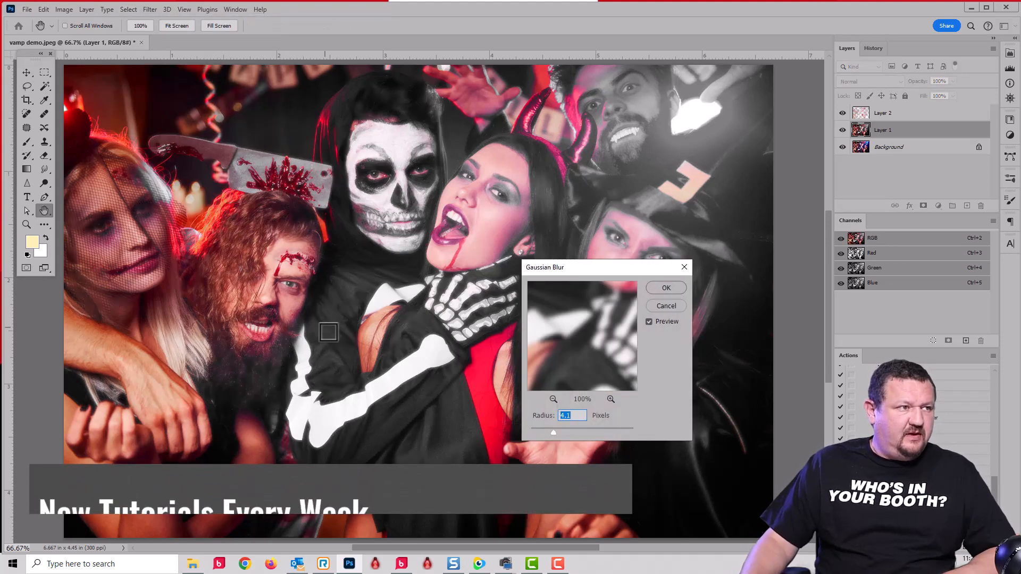
{"action": "mouse_move", "coordinate": [604, 321]}
{"action": "left_mouse_down"}
{"action": "mouse_move", "coordinate": [565, 353]}
{"action": "mouse_move", "coordinate": [591, 373]}
{"action": "mouse_move", "coordinate": [604, 337]}
{"action": "left_mouse_up"}
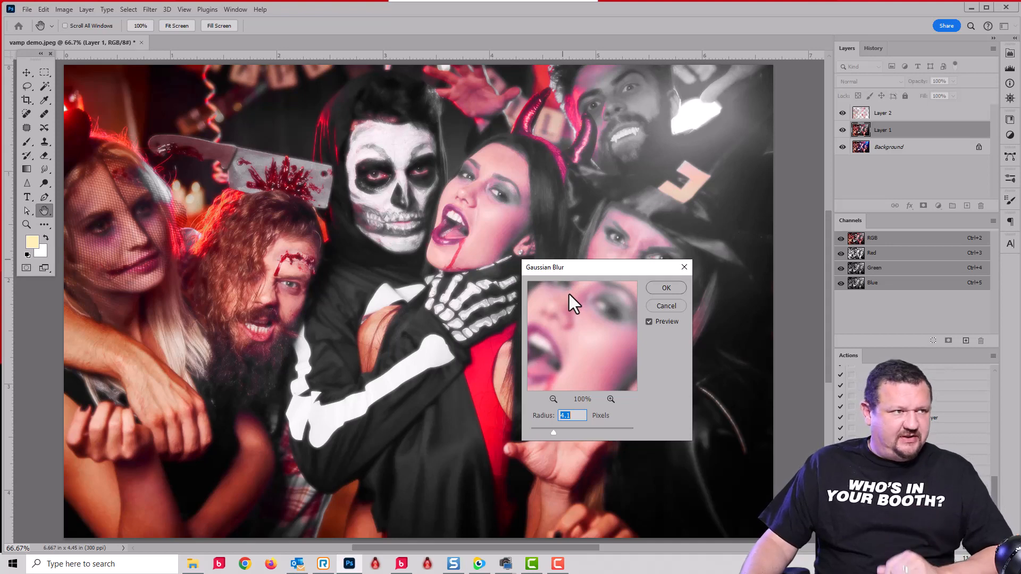
{"action": "left_click", "coordinate": [666, 288]}
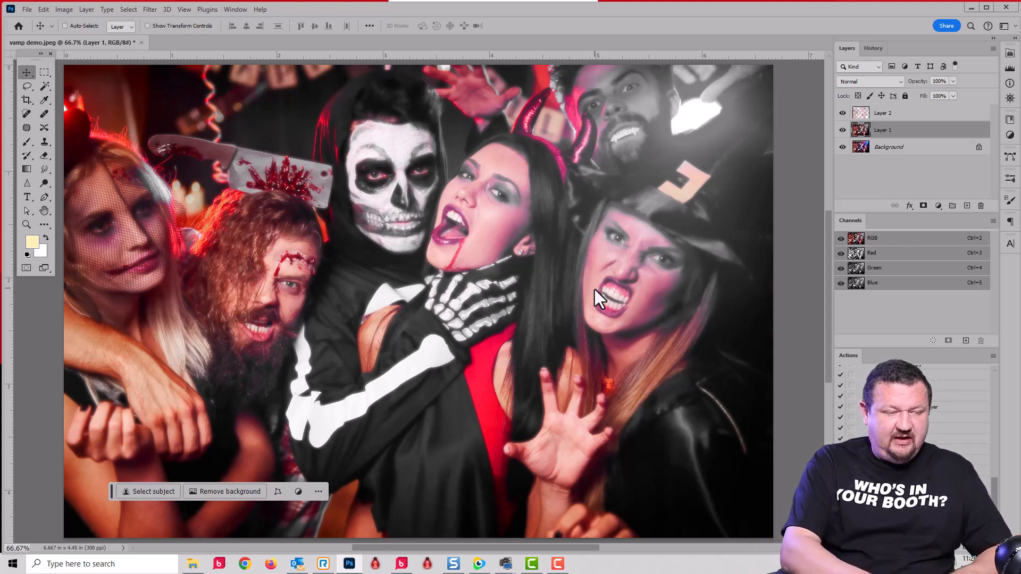
{"action": "key", "text": "ctrl+shift+e"}
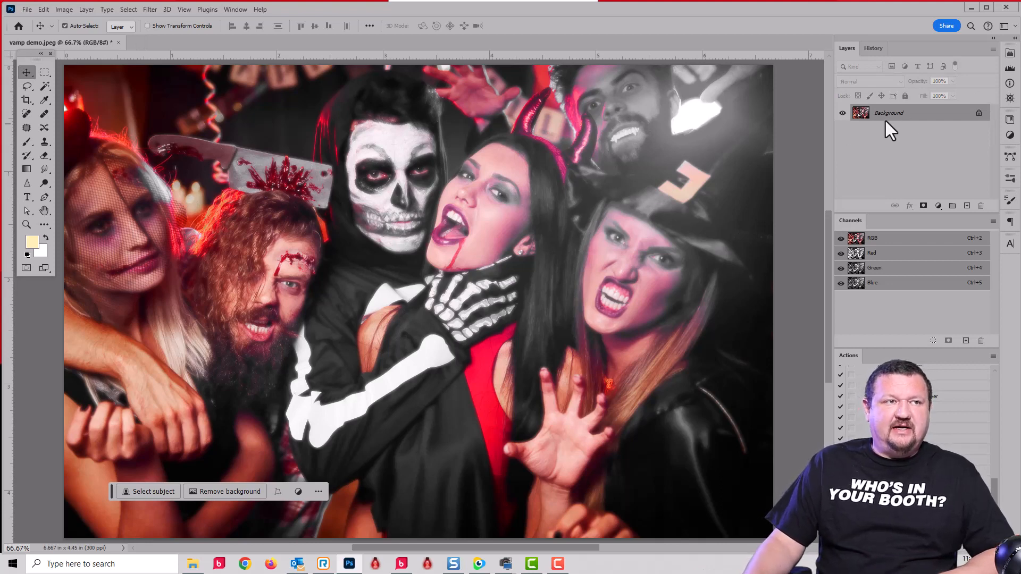
Shape an S-curve on the RGB channel in Curves, with points at input 183, output 209 and input 76, output 63.
{"action": "left_click", "coordinate": [70, 12]}
{"action": "mouse_move", "coordinate": [73, 40]}
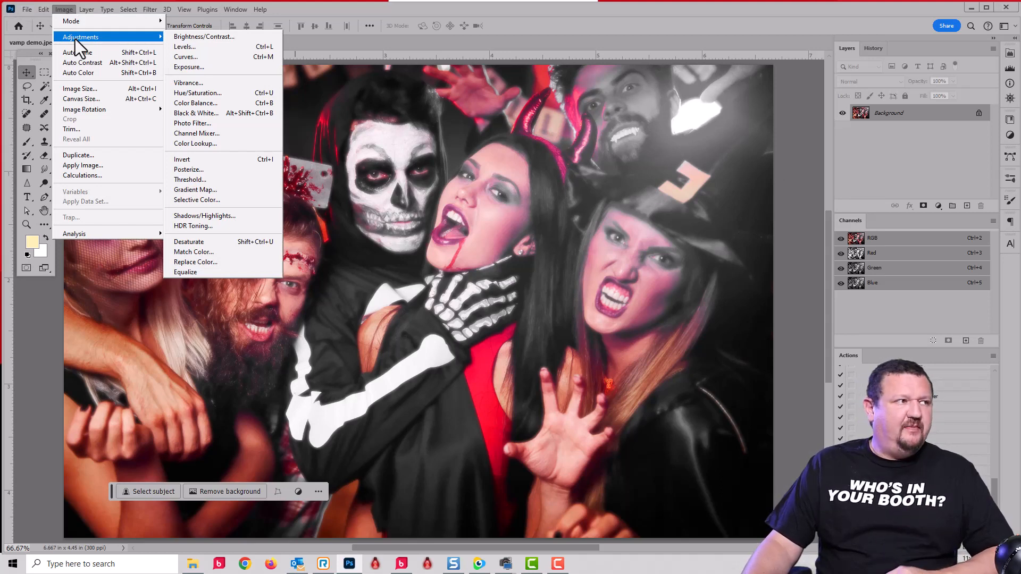
{"action": "left_click", "coordinate": [202, 57]}
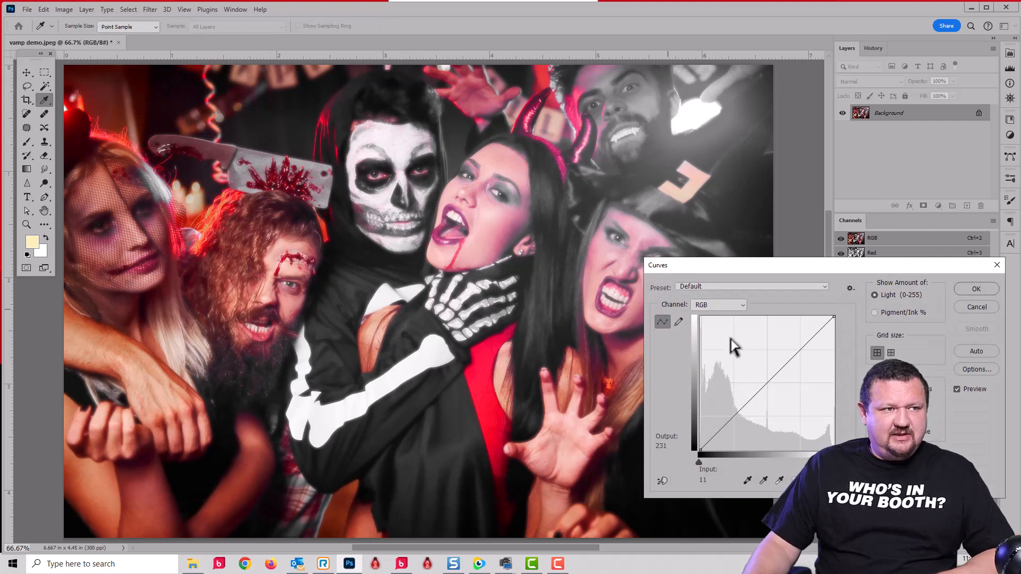
{"action": "left_click_drag", "start_coordinate": [798, 351], "coordinate": [796, 340]}
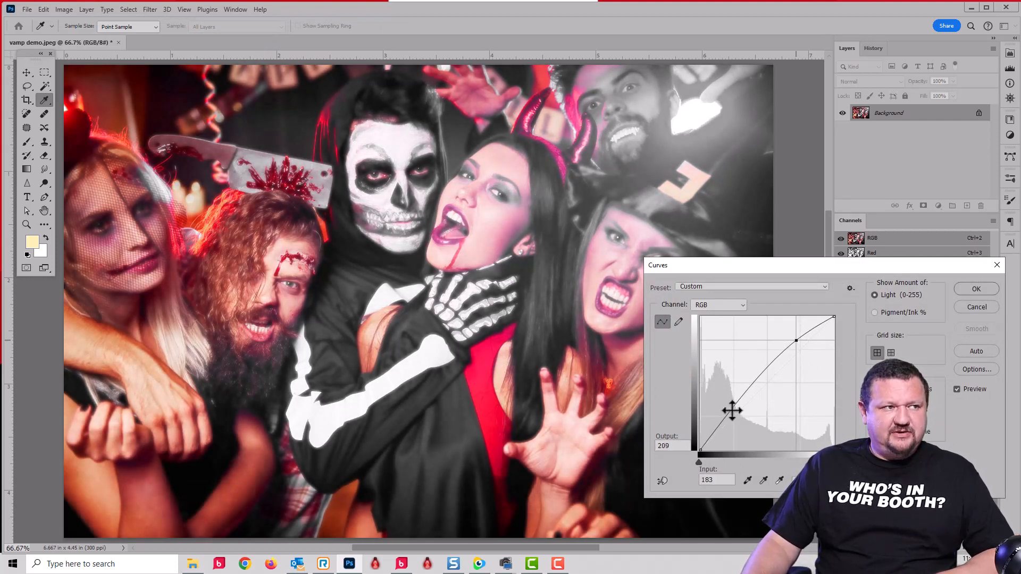
{"action": "left_click_drag", "start_coordinate": [732, 410], "coordinate": [741, 417]}
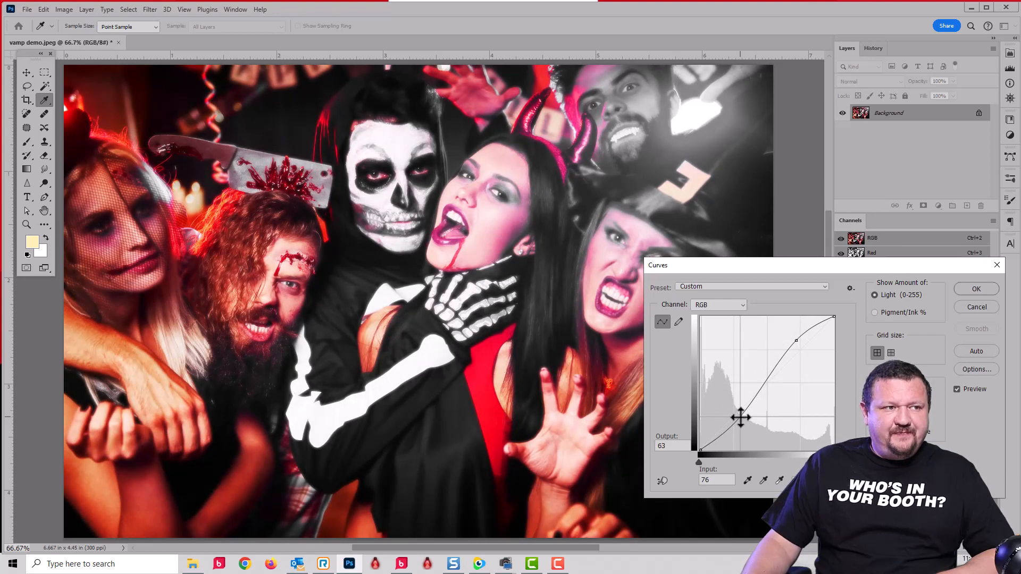
Raise the Blue curve's black point to output 26, add a point at input 159, output 154, and apply the Curves adjustment.
{"action": "left_click", "coordinate": [713, 308]}
{"action": "left_click", "coordinate": [701, 343]}
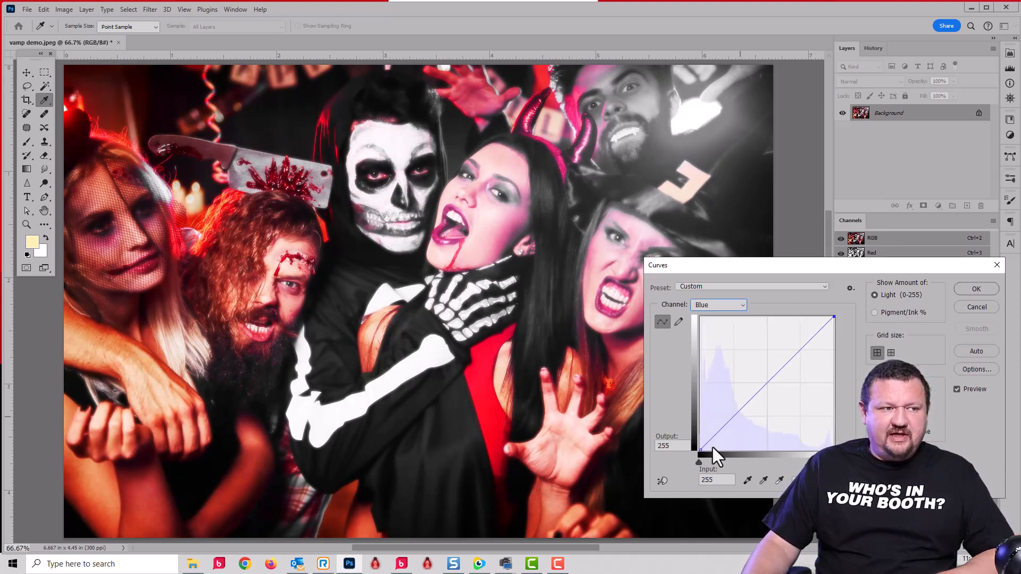
{"action": "left_click", "coordinate": [701, 451]}
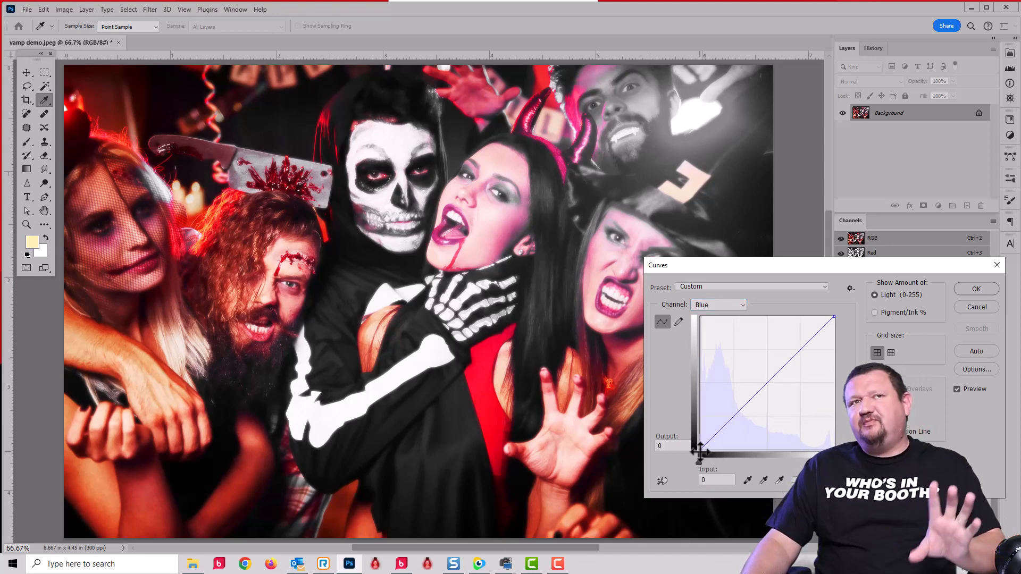
{"action": "left_click_drag", "start_coordinate": [700, 451], "coordinate": [693, 439]}
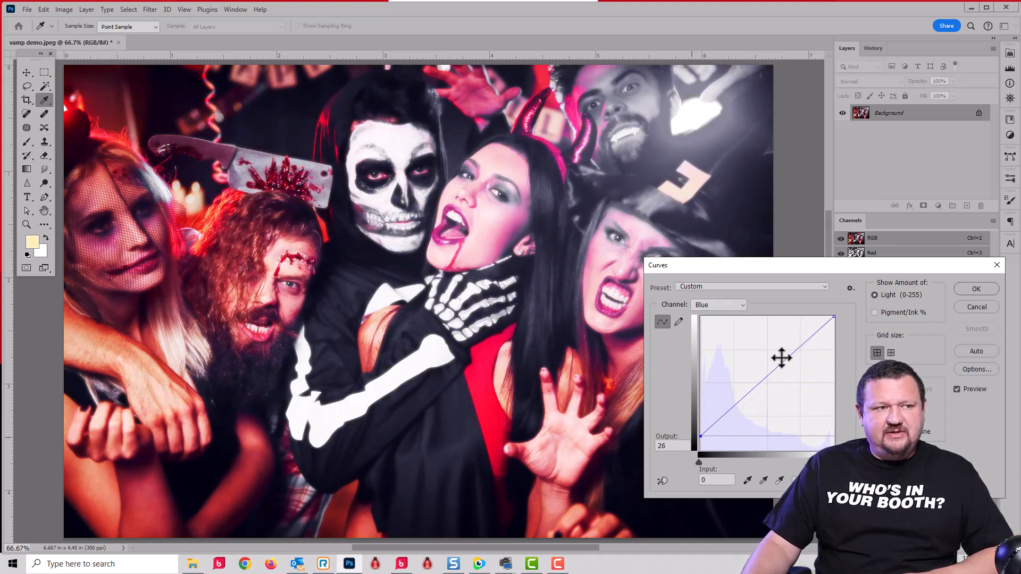
{"action": "left_click_drag", "start_coordinate": [782, 360], "coordinate": [784, 369]}
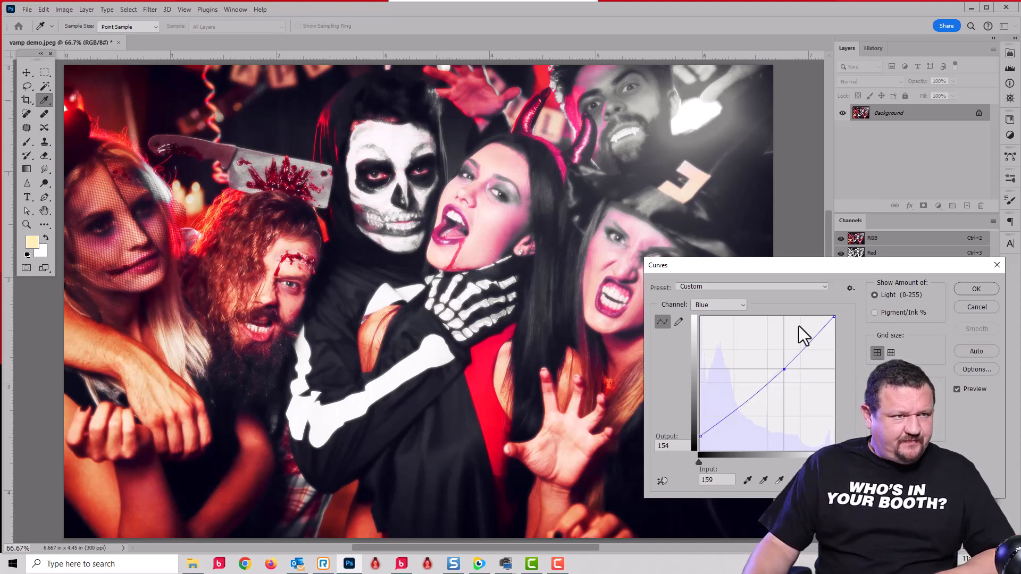
{"action": "left_click", "coordinate": [977, 289]}
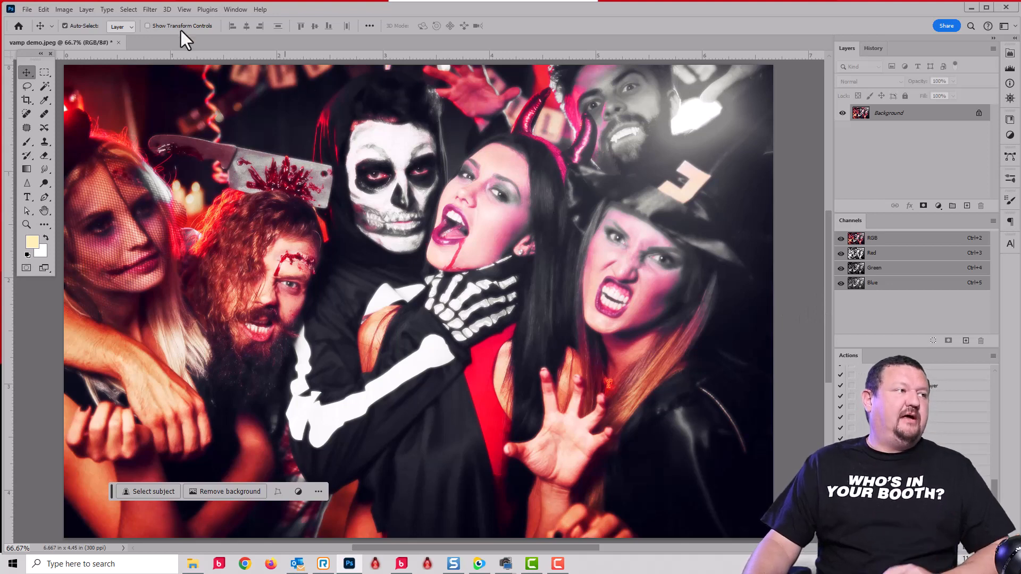
Sharpen the photo using Unsharp Mask with an amount of 41%.
{"action": "left_click", "coordinate": [149, 11]}
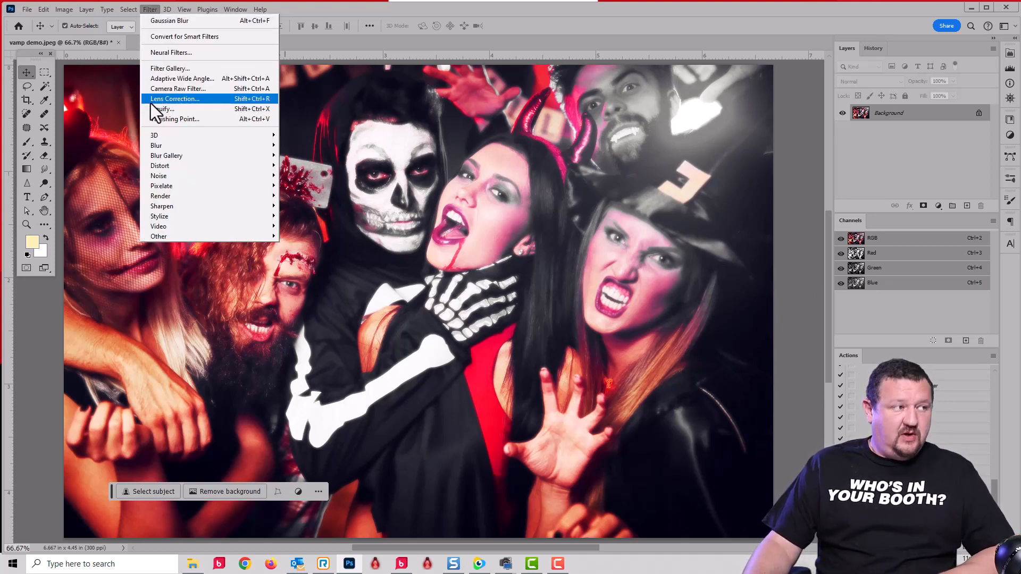
{"action": "mouse_move", "coordinate": [180, 210]}
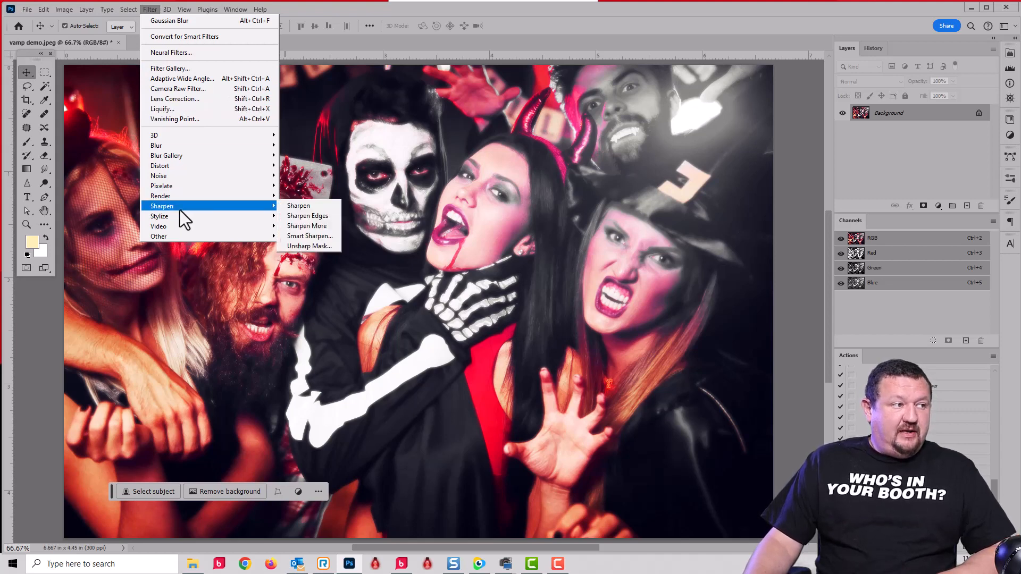
{"action": "left_click", "coordinate": [316, 246]}
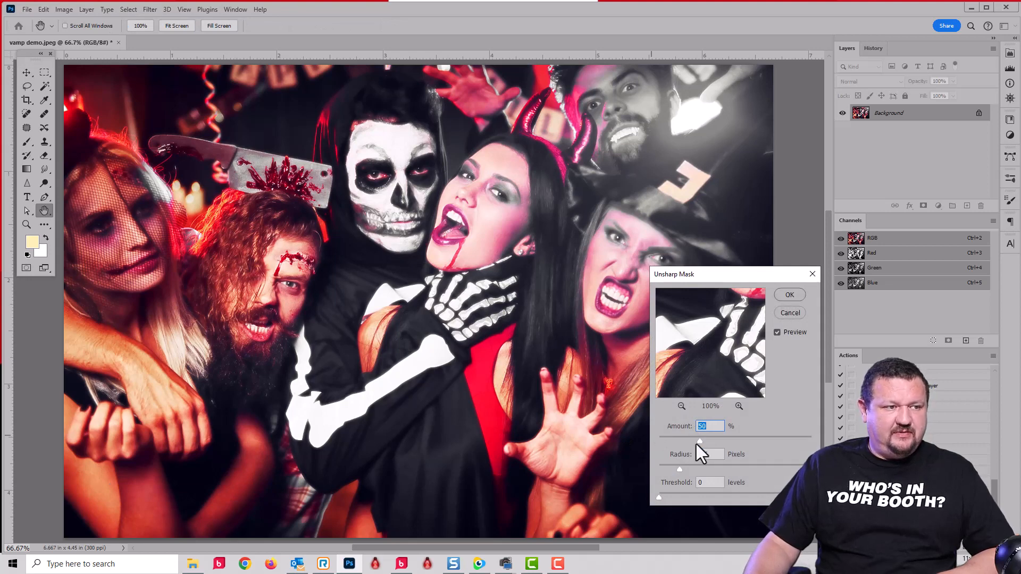
{"action": "left_click_drag", "start_coordinate": [697, 444], "coordinate": [693, 445]}
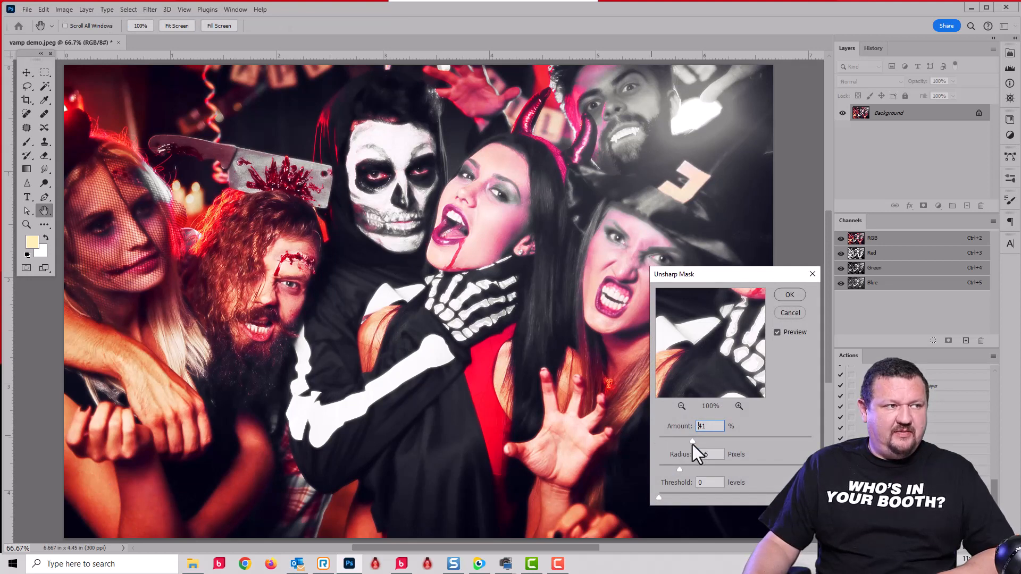
{"action": "left_click", "coordinate": [792, 293]}
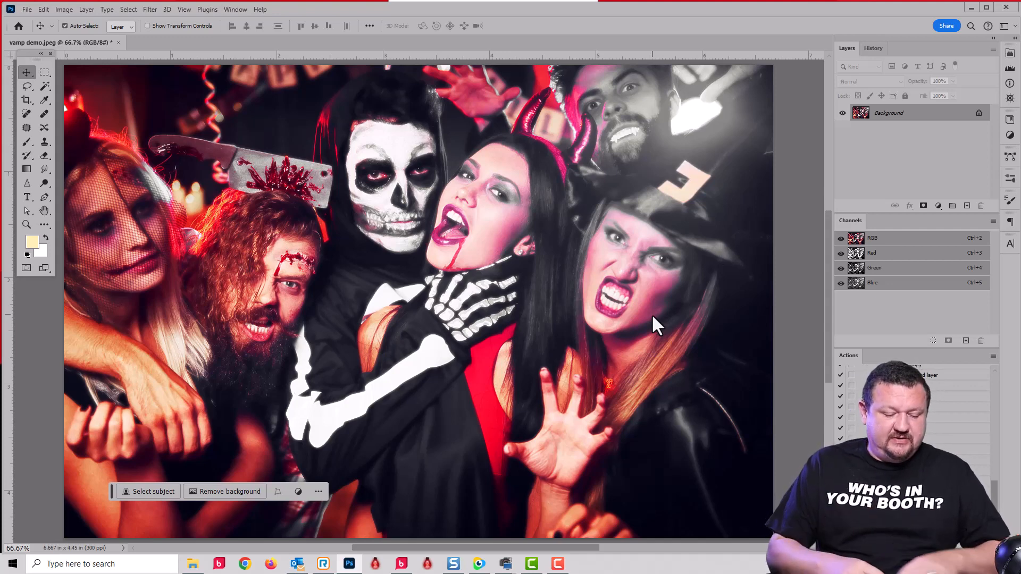
Save vamp demo.jpeg and close the document.
{"action": "key", "text": "ctrl+s"}
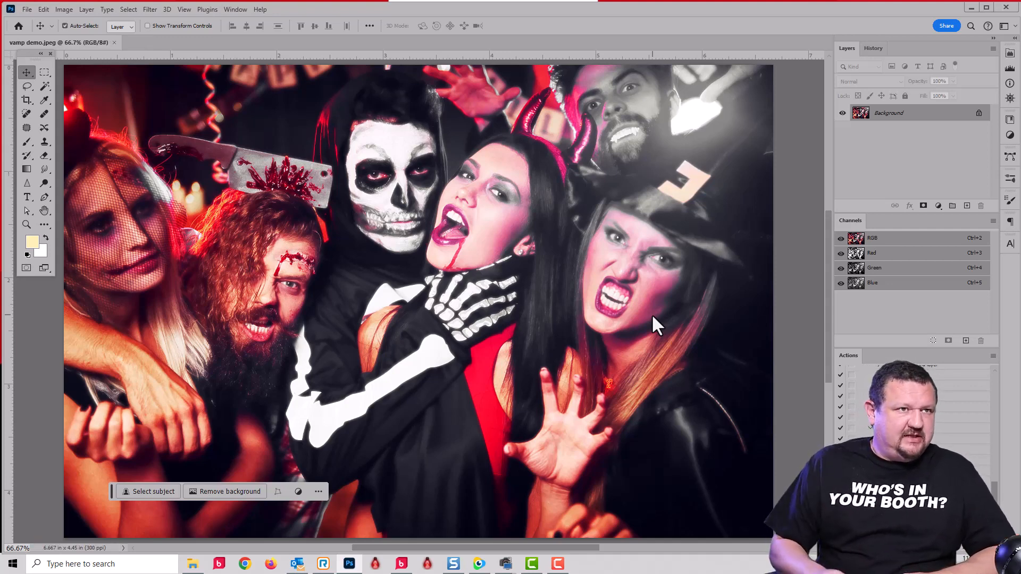
{"action": "key", "text": "ctrl+w"}
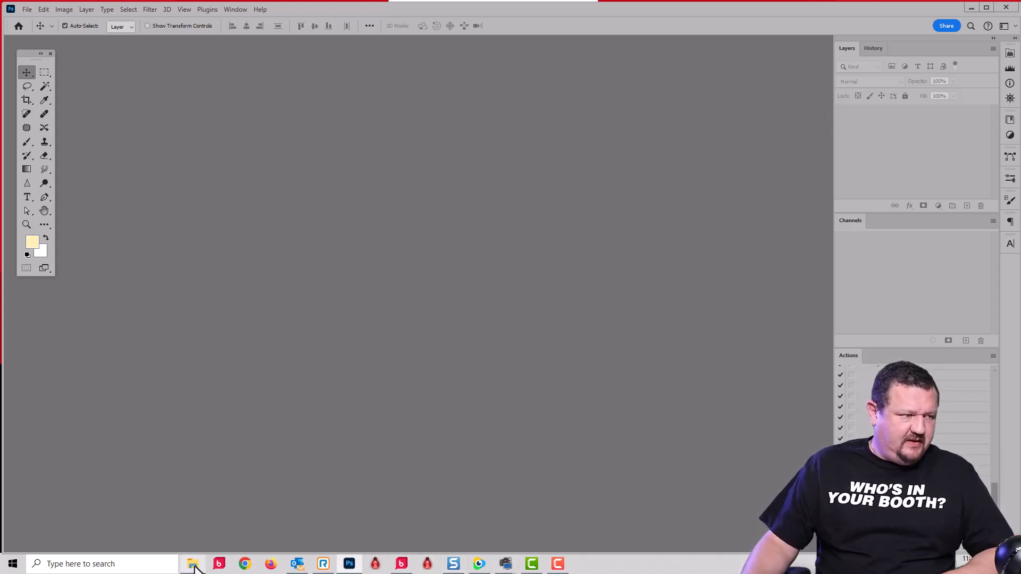
{"action": "mouse_move", "coordinate": [194, 567]}
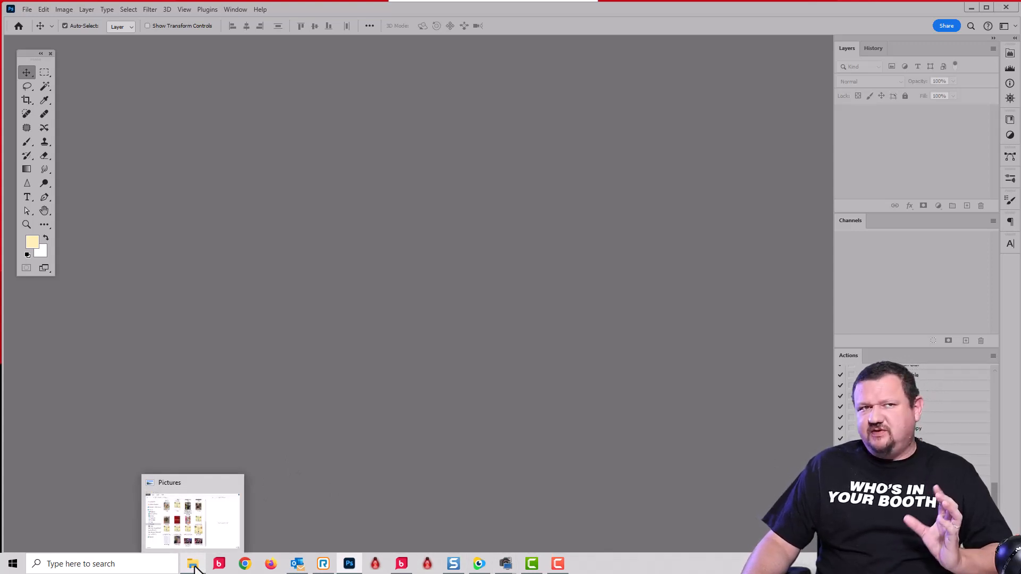
Create a droplet from the vamp02 action in Default Actions, saved on the Desktop as Vamp02.exe.
{"action": "left_click", "coordinate": [28, 8]}
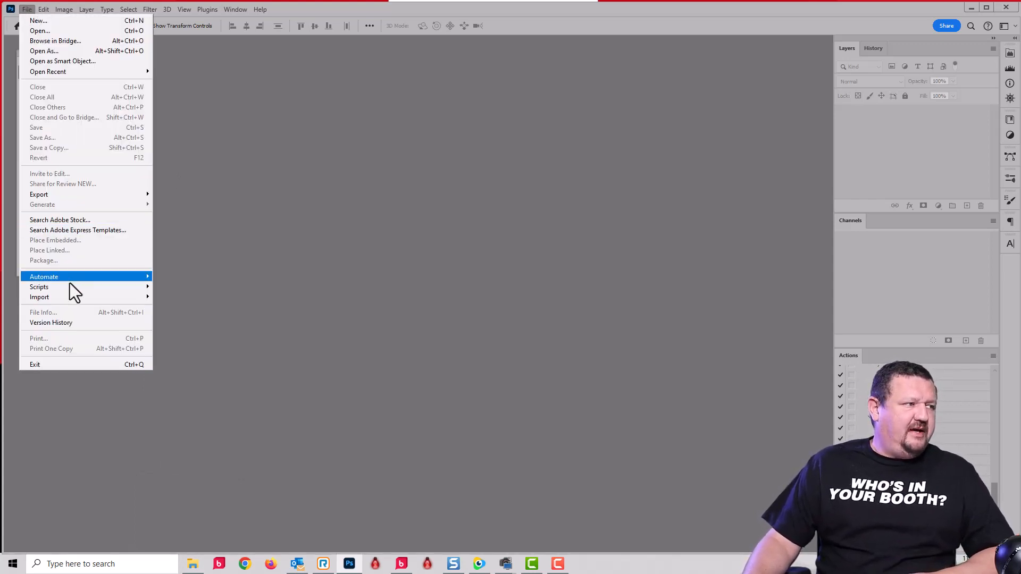
{"action": "mouse_move", "coordinate": [77, 278]}
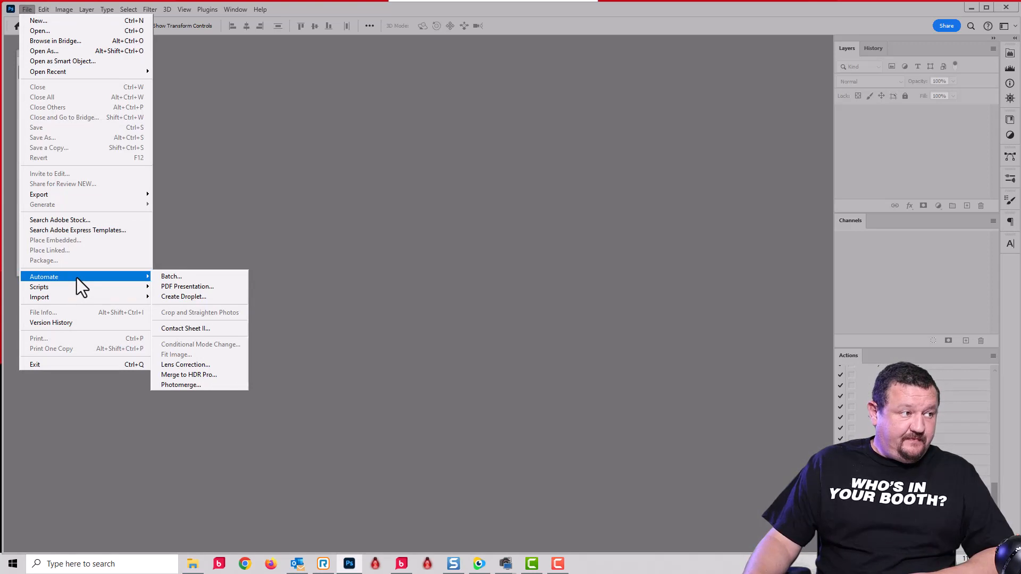
{"action": "left_click", "coordinate": [198, 297]}
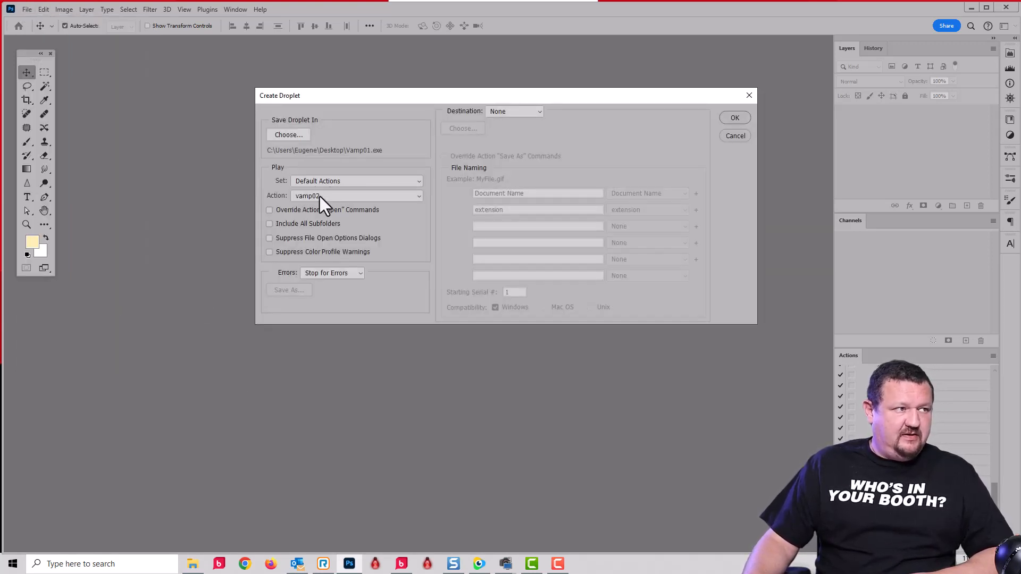
{"action": "left_click", "coordinate": [302, 138]}
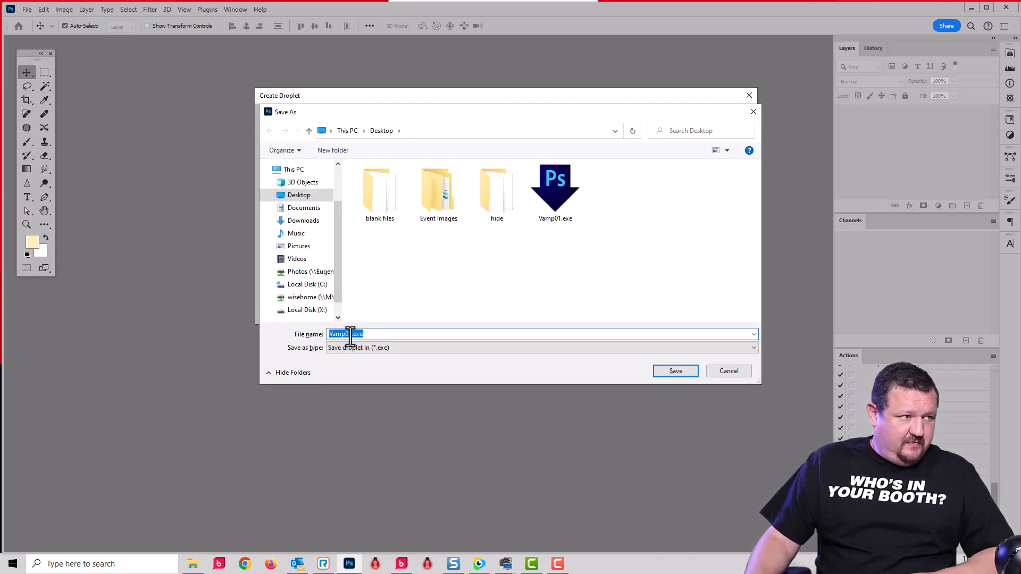
{"action": "left_click", "coordinate": [346, 335]}
{"action": "key", "text": "BackSpace"}
{"action": "type", "text": "2"}
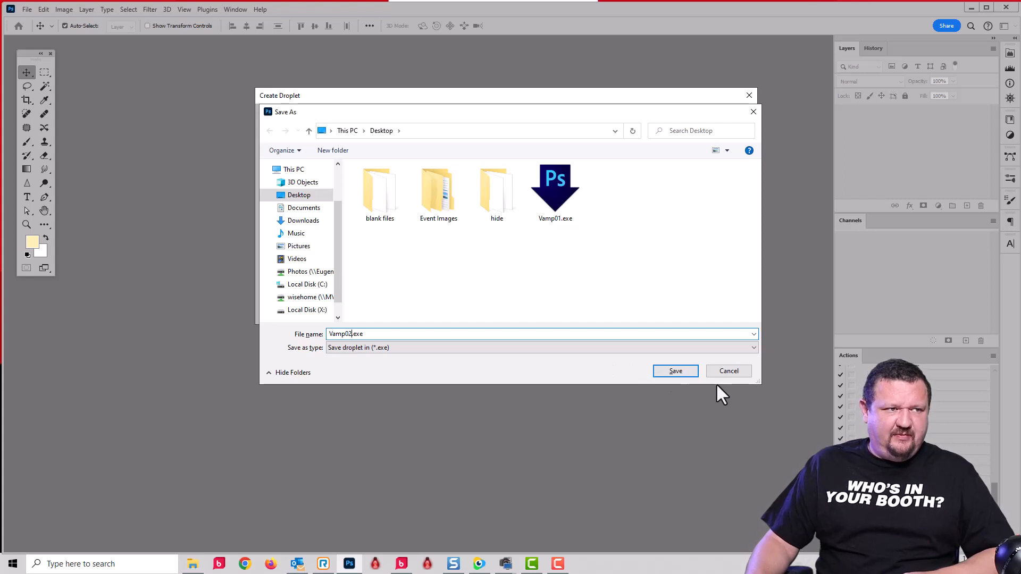
{"action": "left_click", "coordinate": [673, 372]}
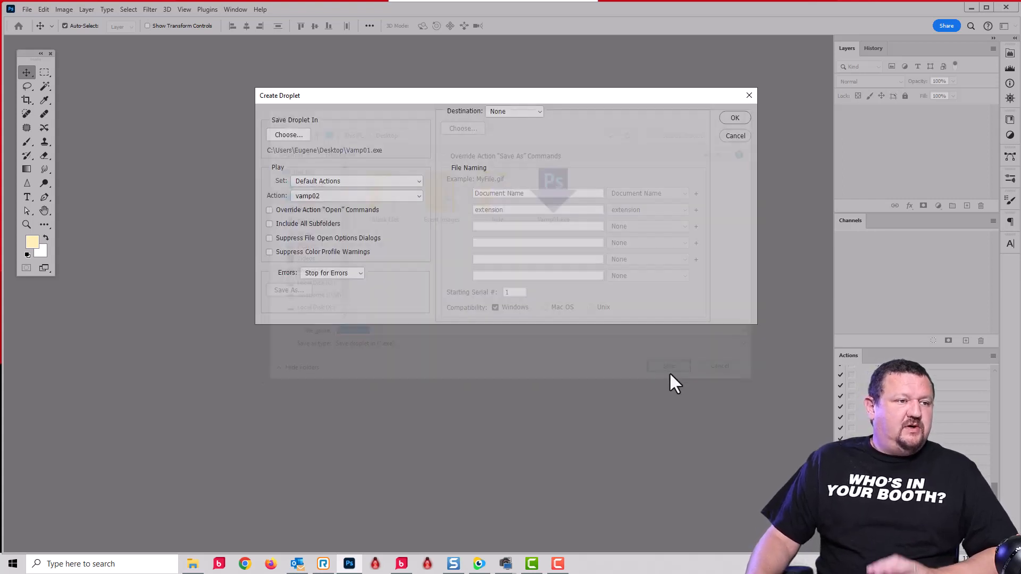
{"action": "left_click", "coordinate": [736, 118]}
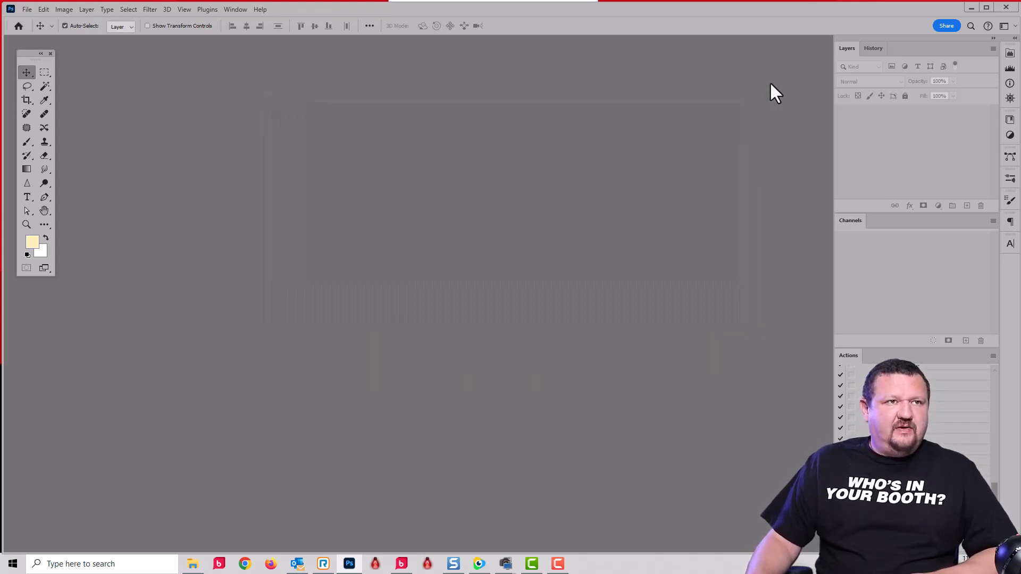
Minimize Photoshop and compare the previews of vamp demo - Copy.jpeg and vamp demo.jpeg in the Pictures folder.
{"action": "left_click", "coordinate": [974, 7]}
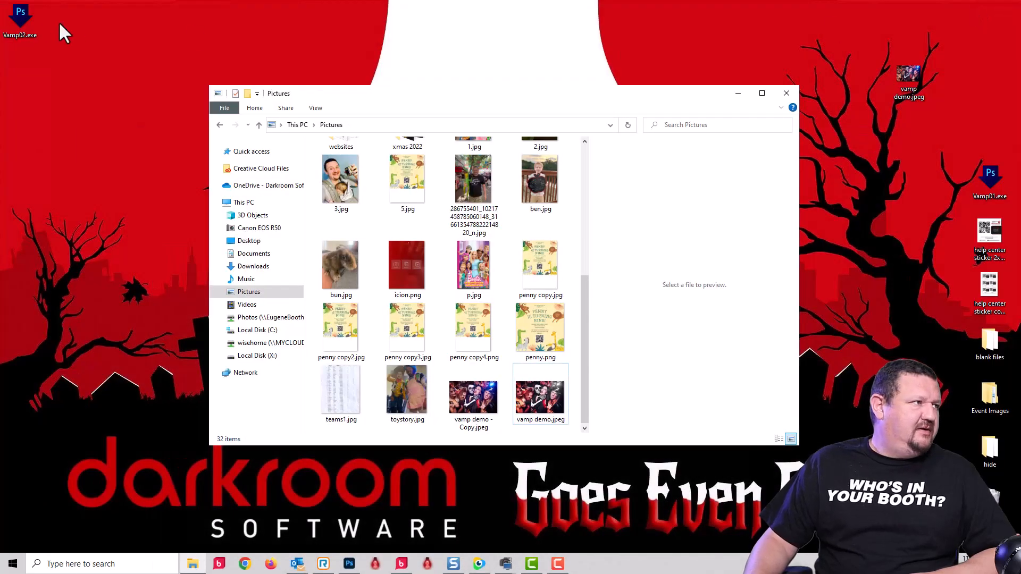
{"action": "left_click", "coordinate": [473, 403]}
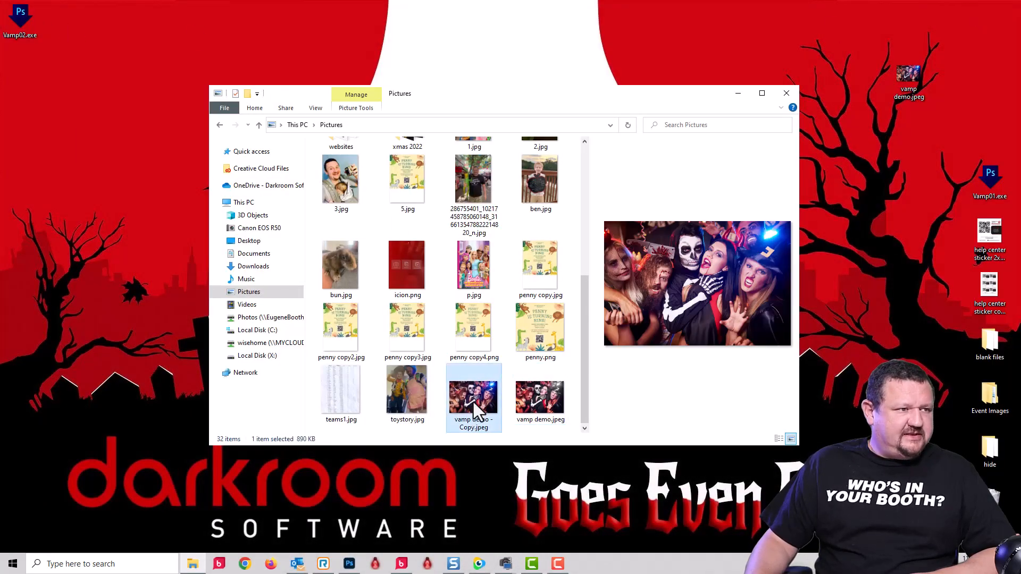
{"action": "left_click", "coordinate": [532, 400]}
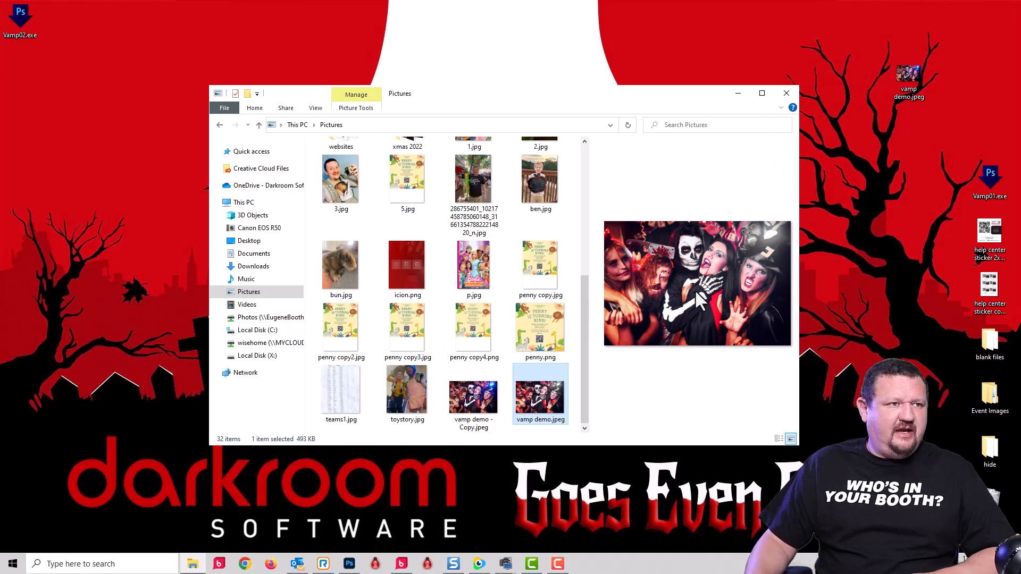
Process vamp demo - Copy.jpeg with the Vamp02.exe droplet and return to the Pictures folder.
{"action": "left_click", "coordinate": [456, 405]}
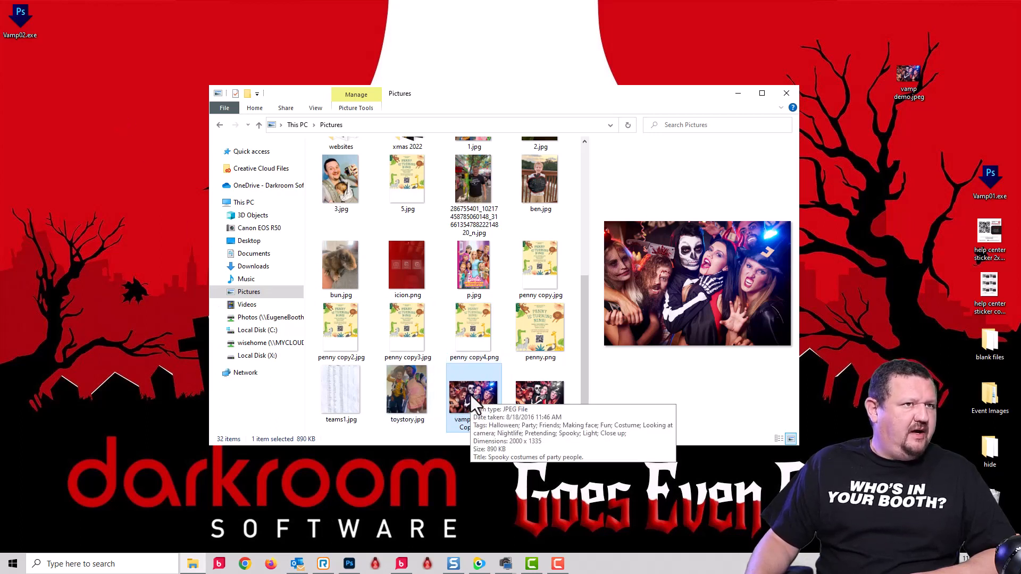
{"action": "left_click_drag", "start_coordinate": [470, 391], "coordinate": [15, 11]}
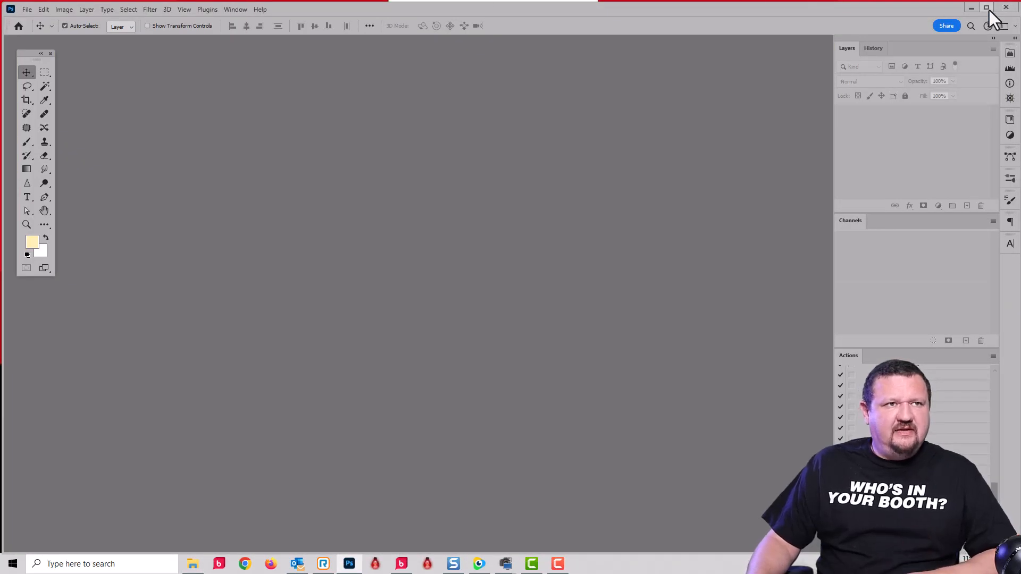
{"action": "left_click", "coordinate": [972, 7]}
Delete vamp demo.jpeg and its copy from Pictures, move the desktop's vamp demo.jpeg into the folder, and minimize the folder window.
{"action": "left_click", "coordinate": [470, 401]}
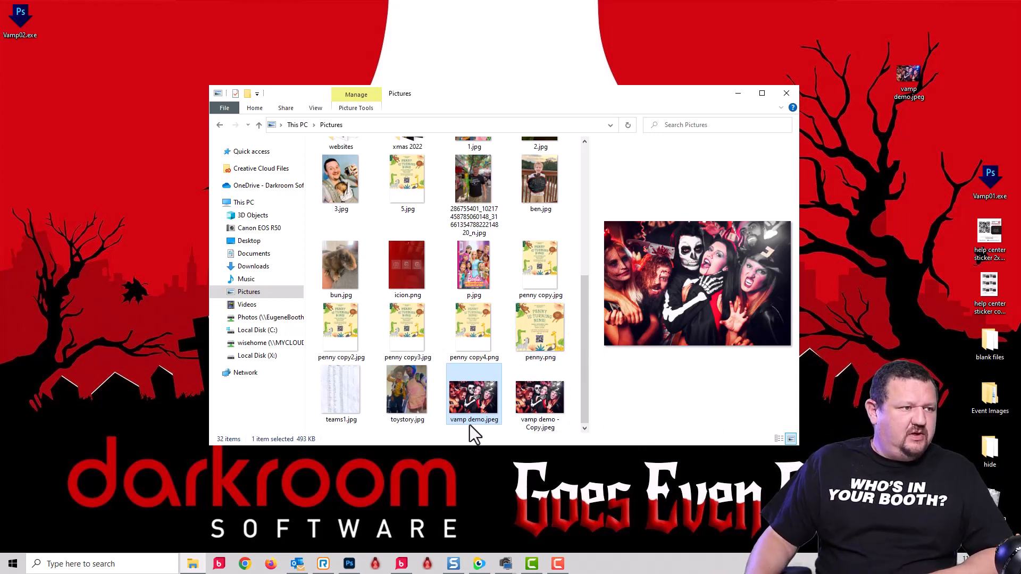
{"action": "left_click", "coordinate": [541, 401], "text": "ctrl"}
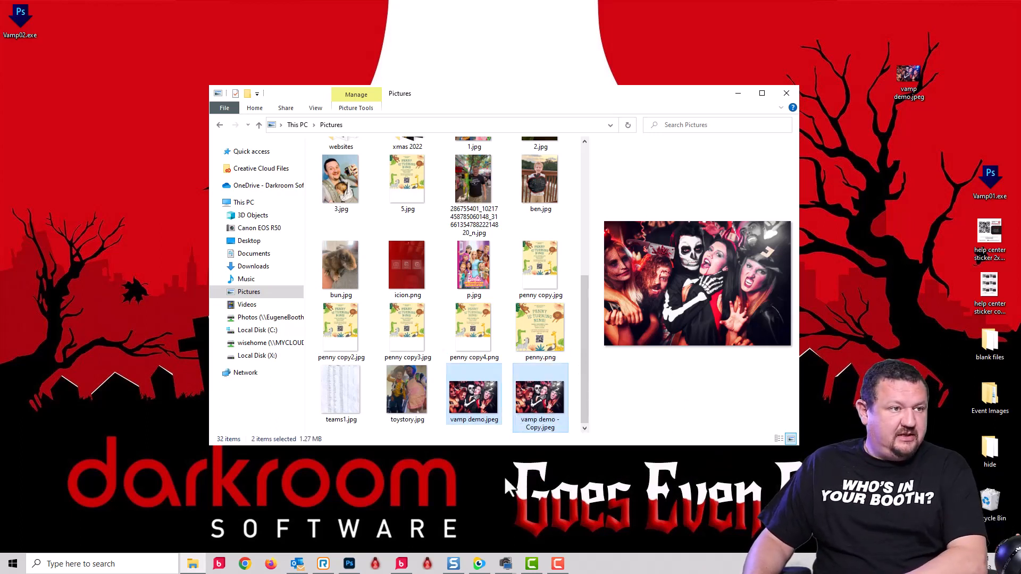
{"action": "key", "text": "Delete"}
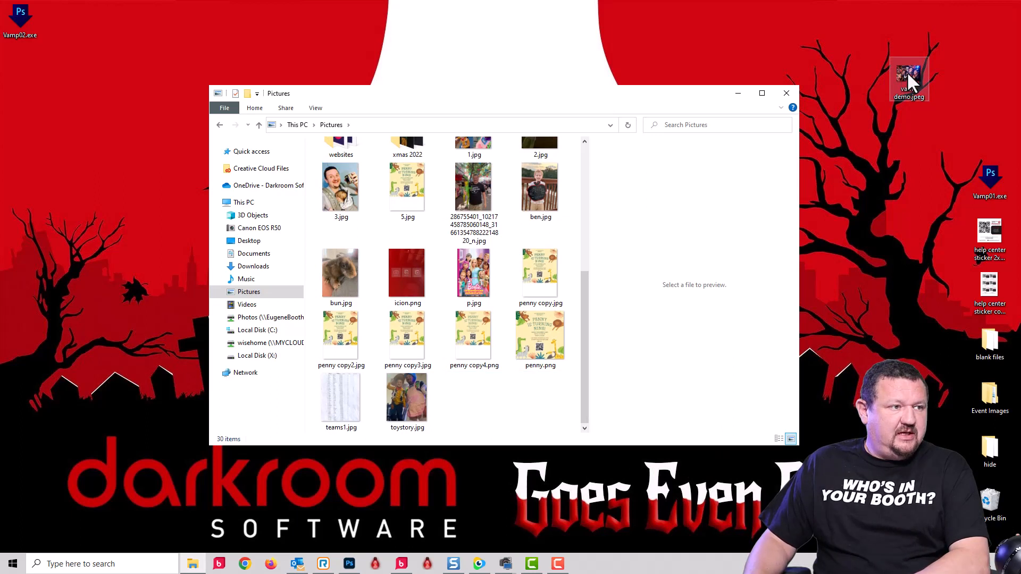
{"action": "left_click_drag", "start_coordinate": [908, 71], "coordinate": [540, 400]}
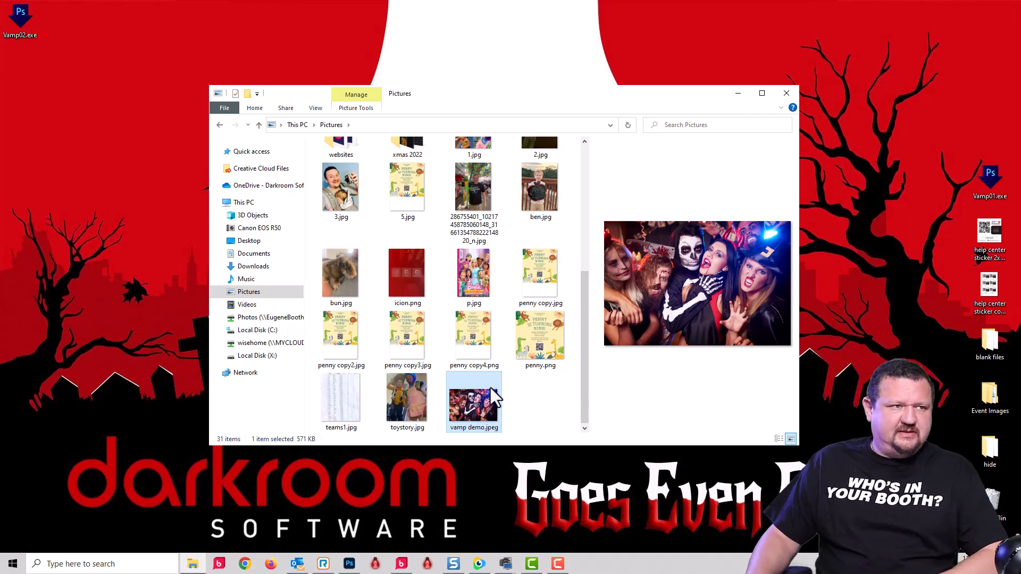
{"action": "left_click", "coordinate": [738, 94]}
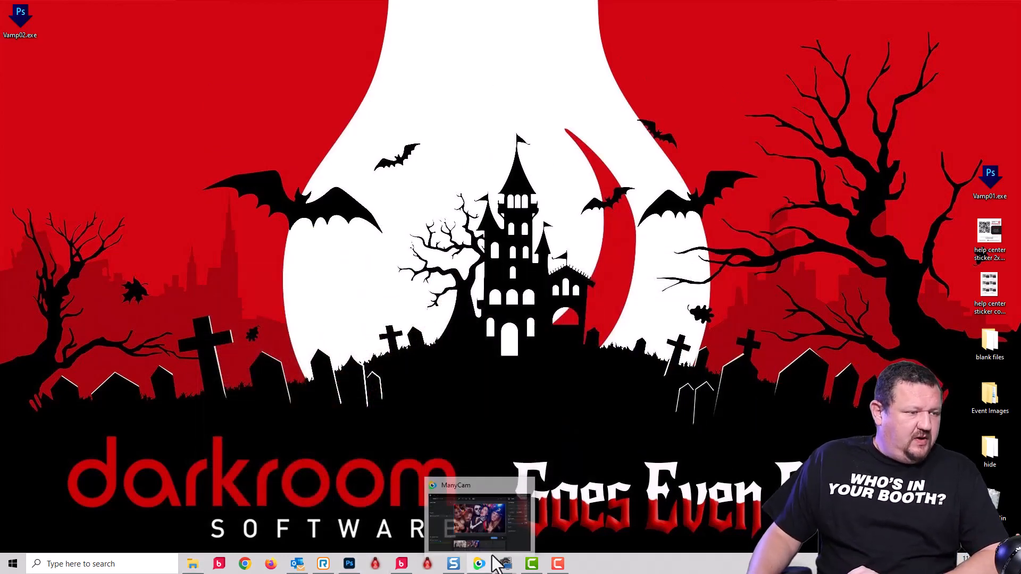
Switch to Darkroom Booth and open the Print Photo 5x7 output's Halloween 5x7 Vertical - V2 template for editing.
{"action": "mouse_move", "coordinate": [443, 569]}
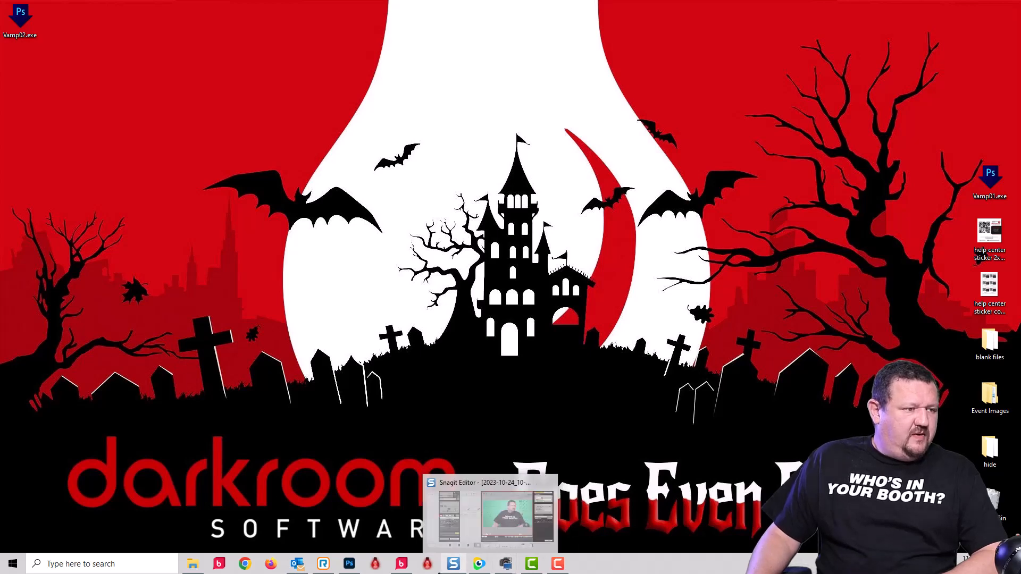
{"action": "left_click", "coordinate": [403, 568]}
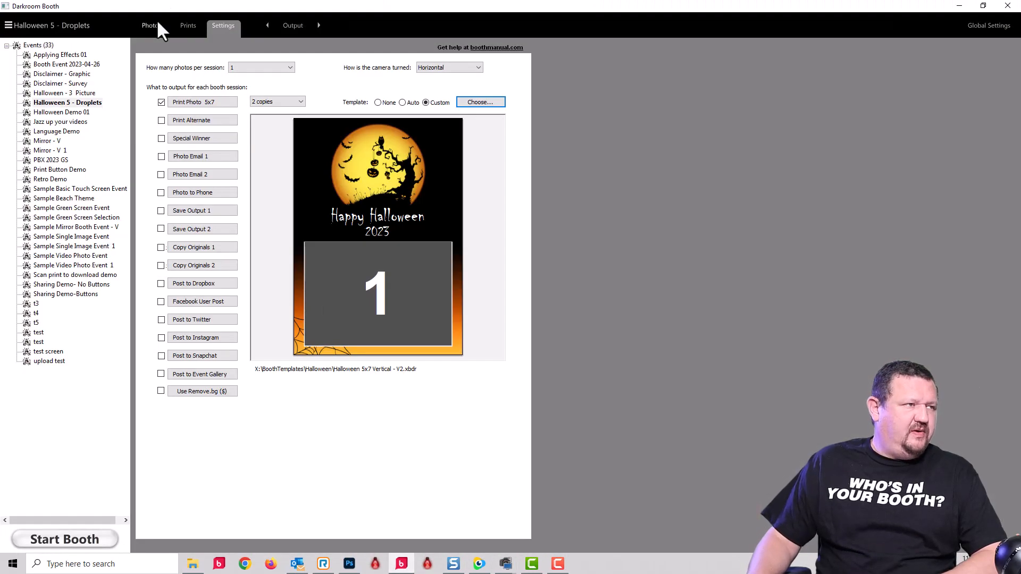
{"action": "left_click", "coordinate": [484, 100]}
{"action": "double_click", "coordinate": [686, 82]}
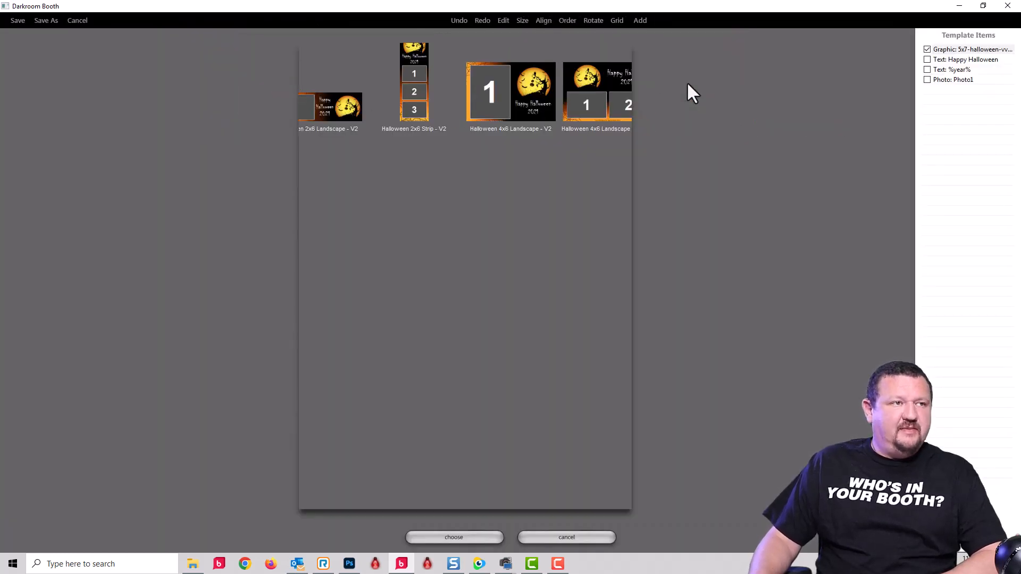
Enable the Droplet color effect for the template's Photo1 object and browse to the Droplets folder on Local Disk (X:) for its file.
{"action": "double_click", "coordinate": [457, 364]}
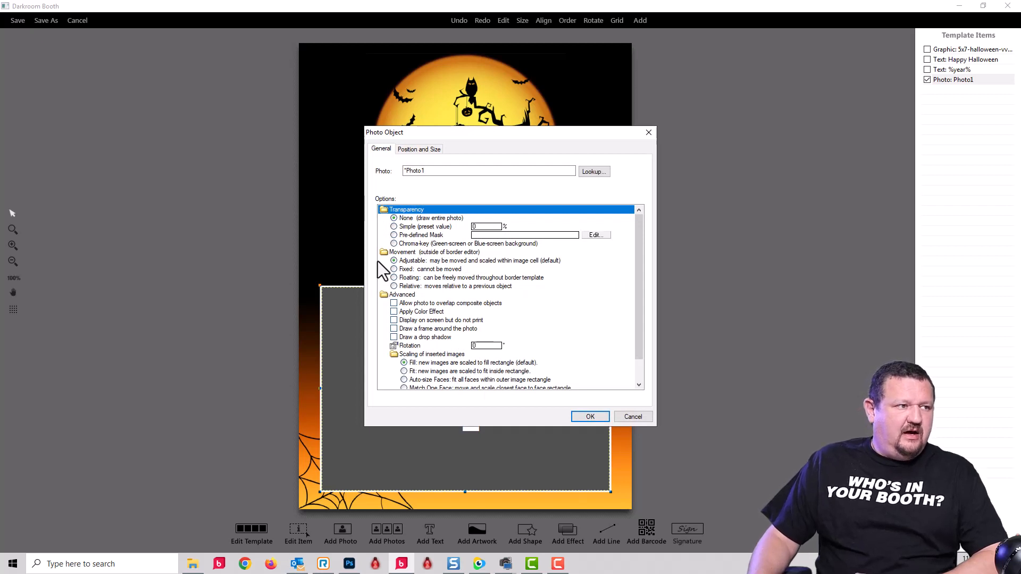
{"action": "left_click", "coordinate": [394, 313]}
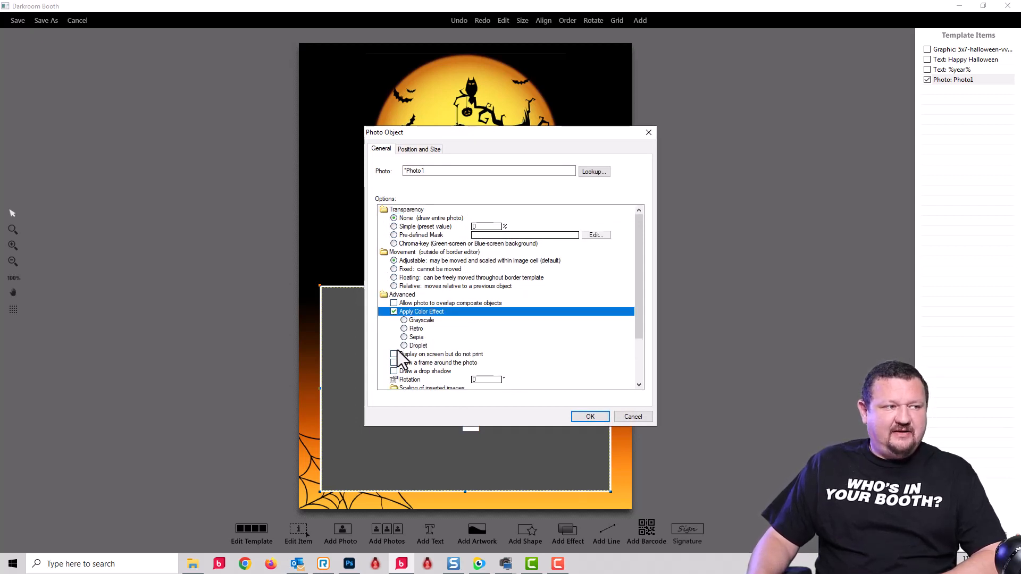
{"action": "left_click", "coordinate": [424, 347]}
{"action": "left_click", "coordinate": [592, 347]}
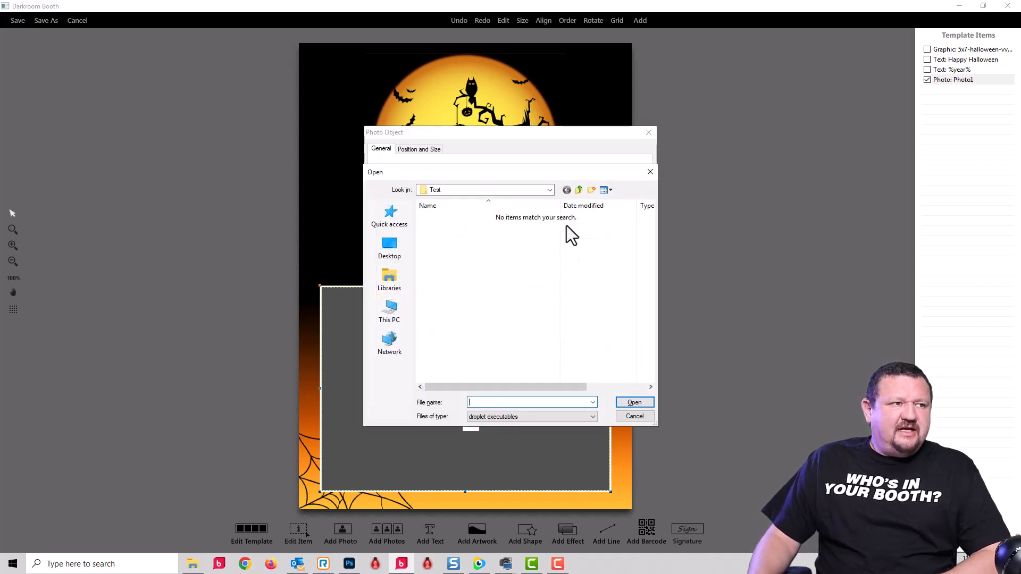
{"action": "left_click", "coordinate": [579, 190]}
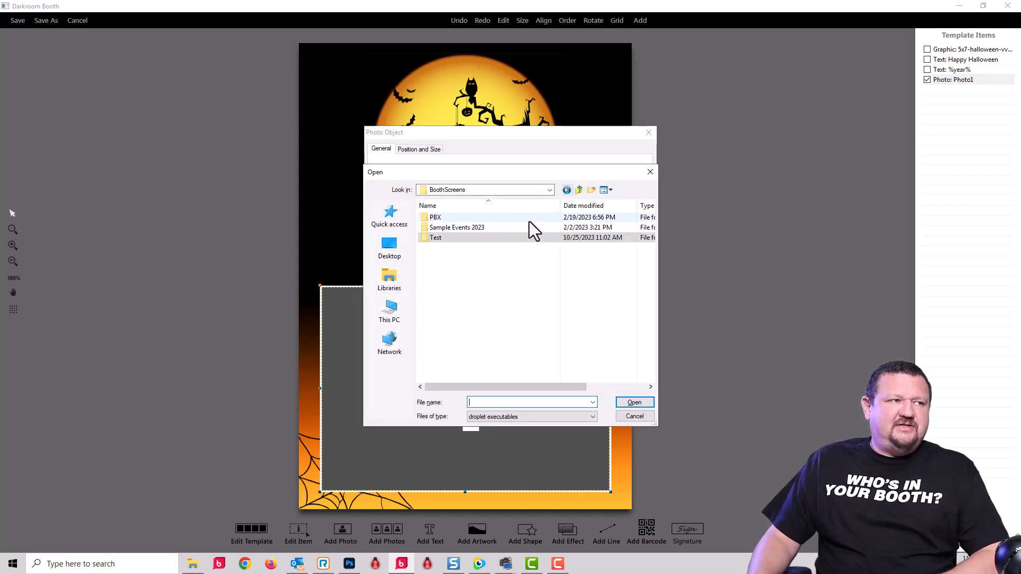
{"action": "left_click", "coordinate": [578, 189]}
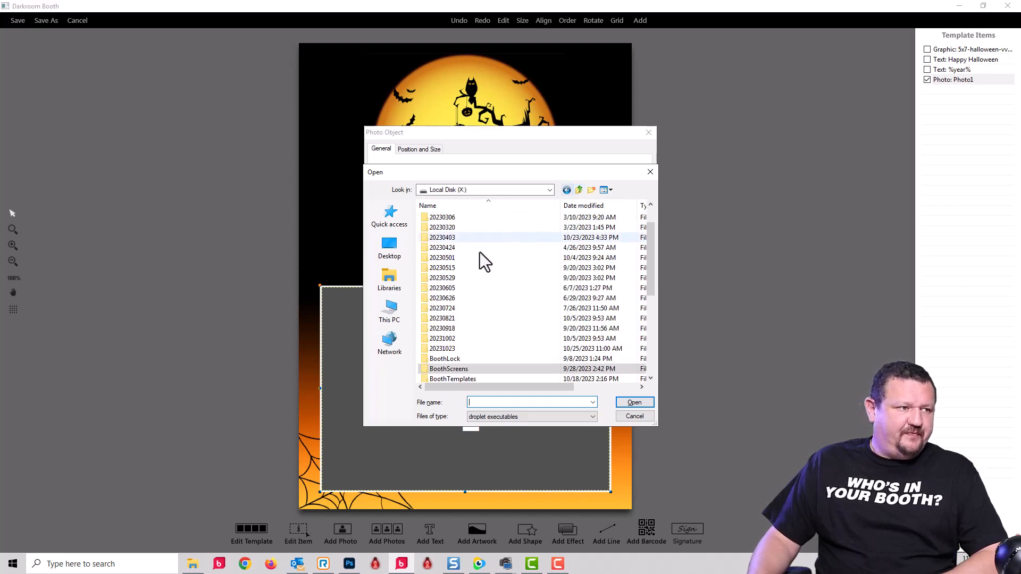
{"action": "scroll", "coordinate": [465, 275], "scroll_direction": "down", "scroll_amount": 3}
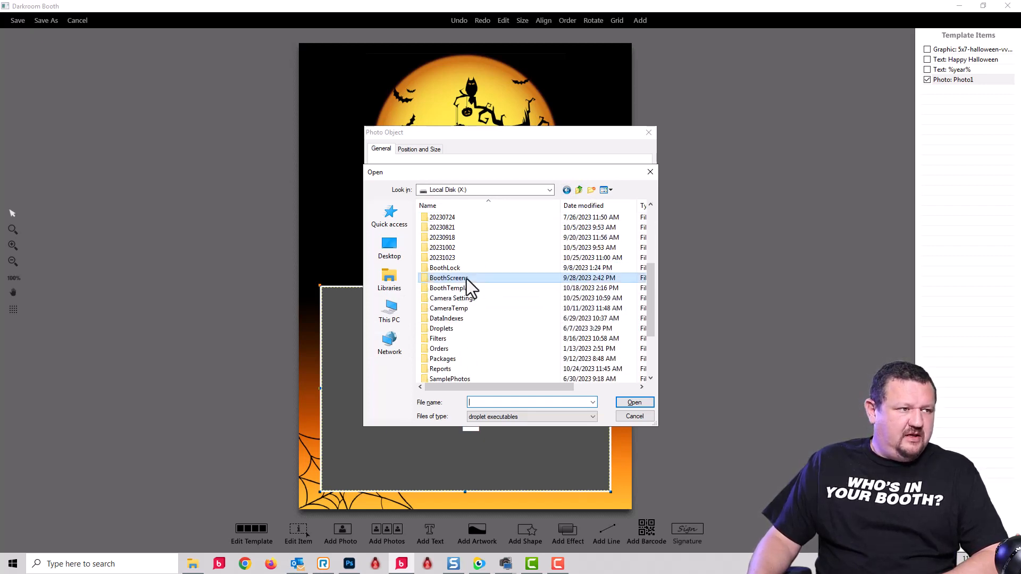
{"action": "double_click", "coordinate": [455, 329]}
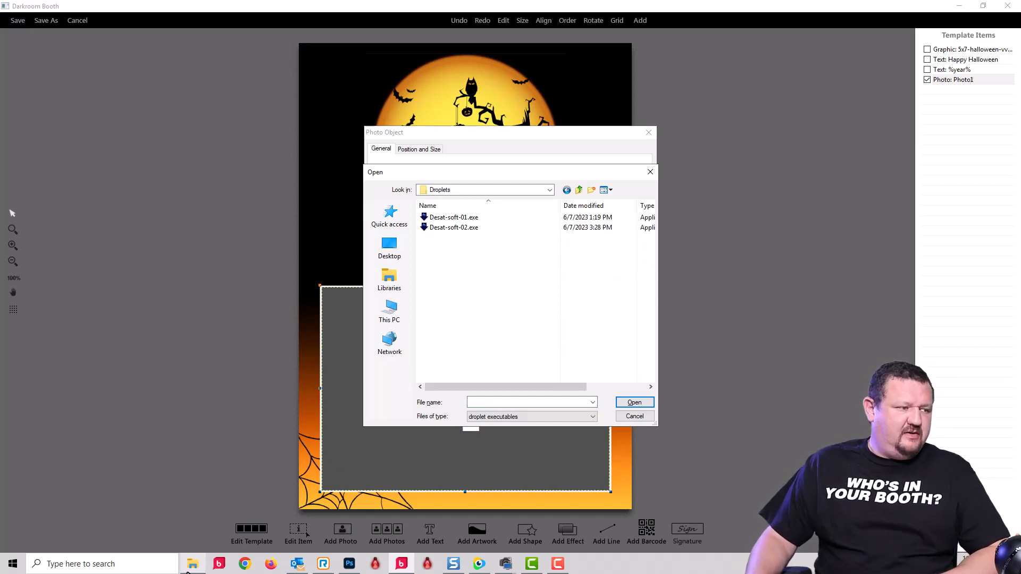
Copy Vamp02.exe from the desktop into the Droplets folder shown in the file chooser.
{"action": "left_click", "coordinate": [189, 518]}
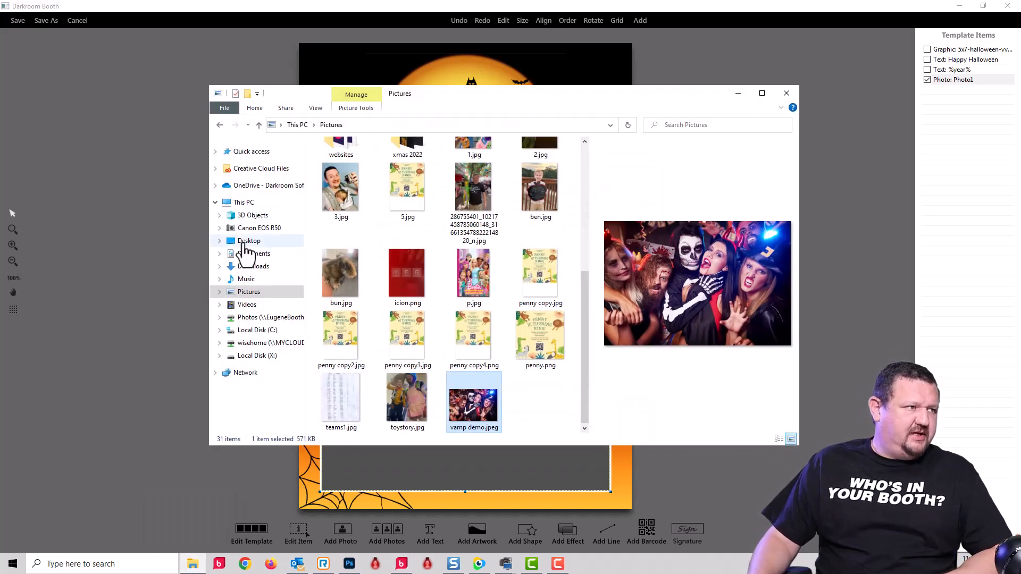
{"action": "left_click", "coordinate": [248, 243]}
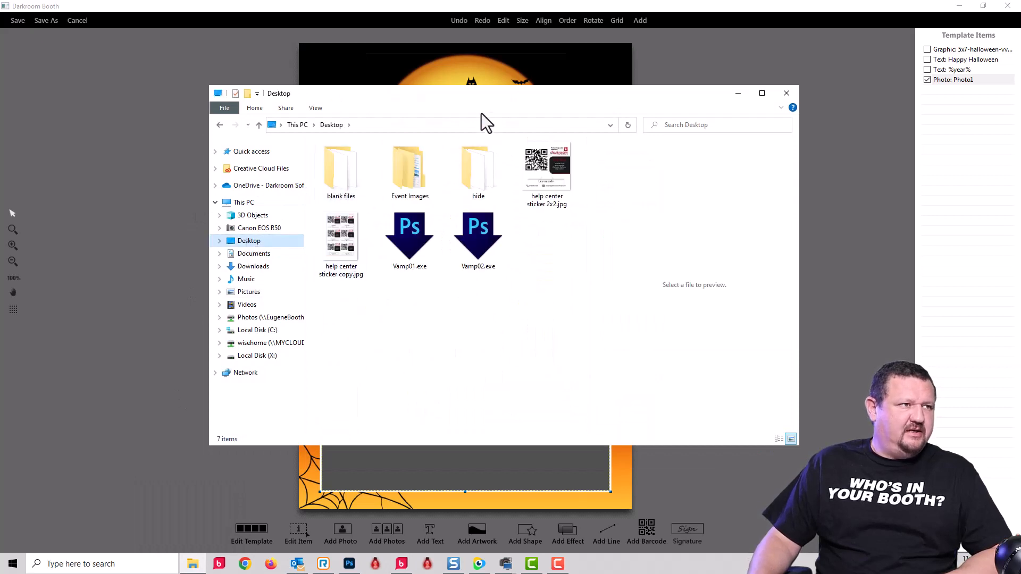
{"action": "left_click_drag", "start_coordinate": [482, 113], "coordinate": [892, 110]}
{"action": "left_click", "coordinate": [888, 234]}
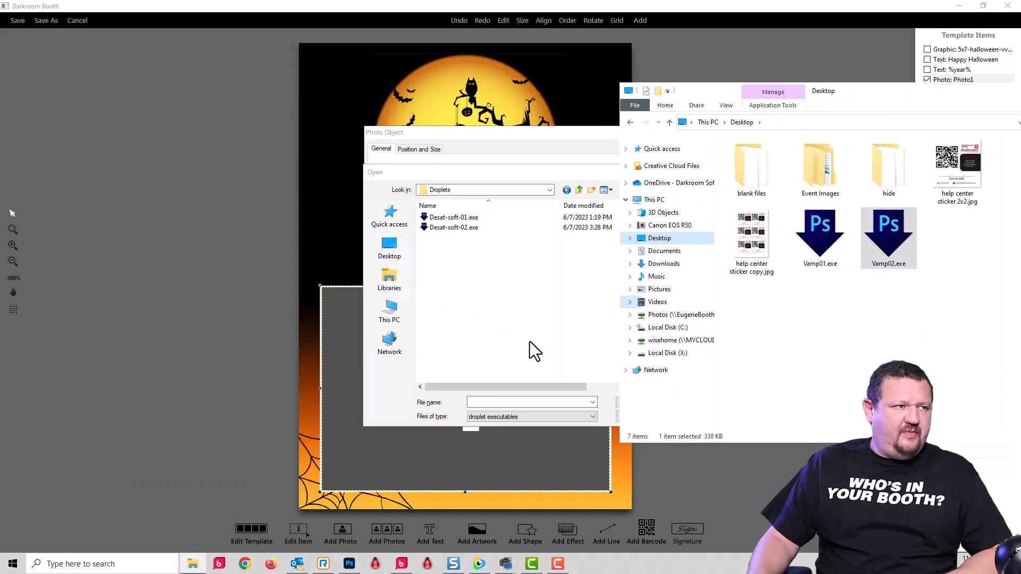
{"action": "left_click_drag", "start_coordinate": [529, 342], "coordinate": [462, 341]}
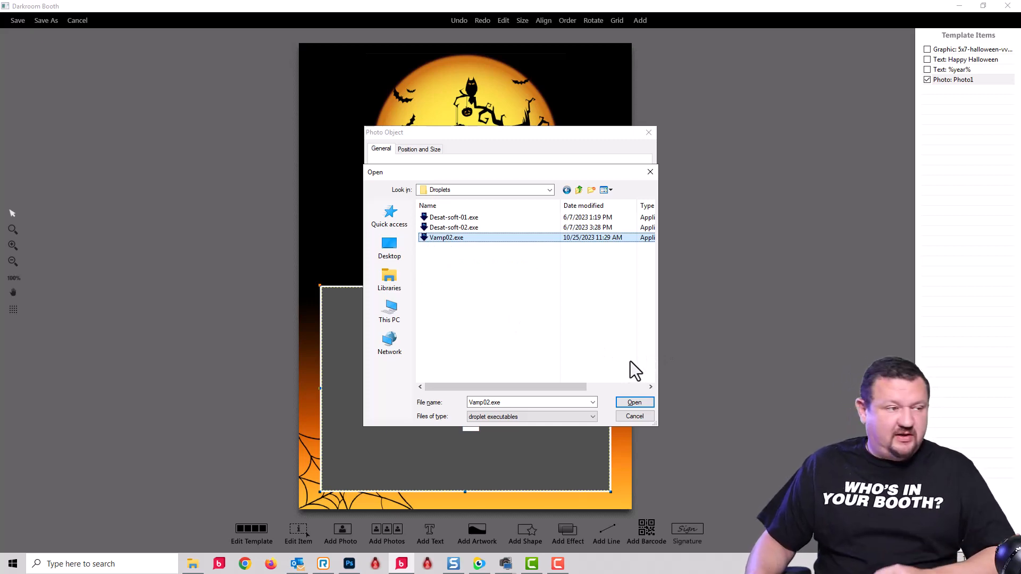
Assign Vamp02.exe as Photo1's droplet, and save the Halloween 5x7 Vertical - V2 template for use in the print output.
{"action": "left_click", "coordinate": [637, 402]}
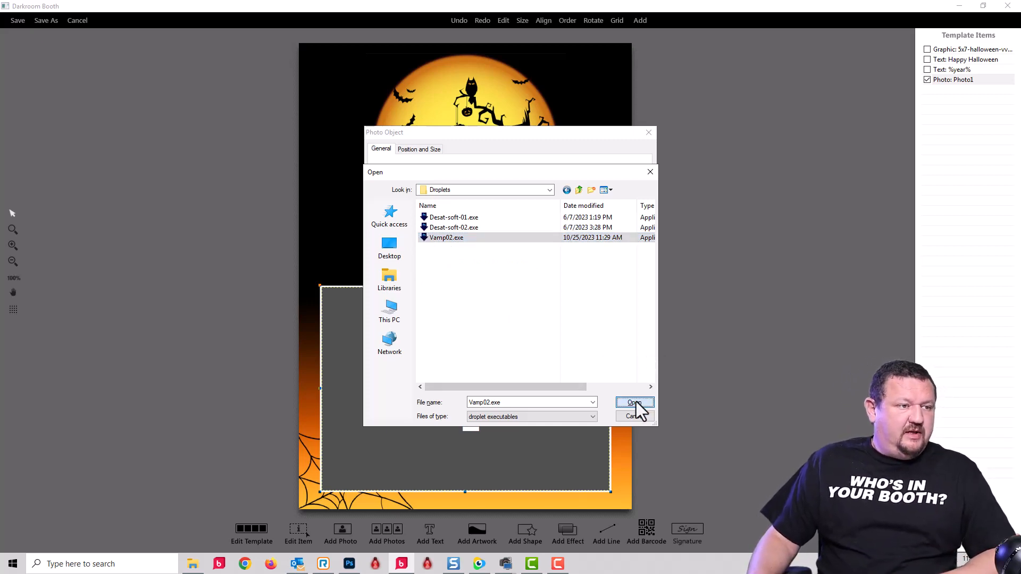
{"action": "left_click", "coordinate": [590, 417]}
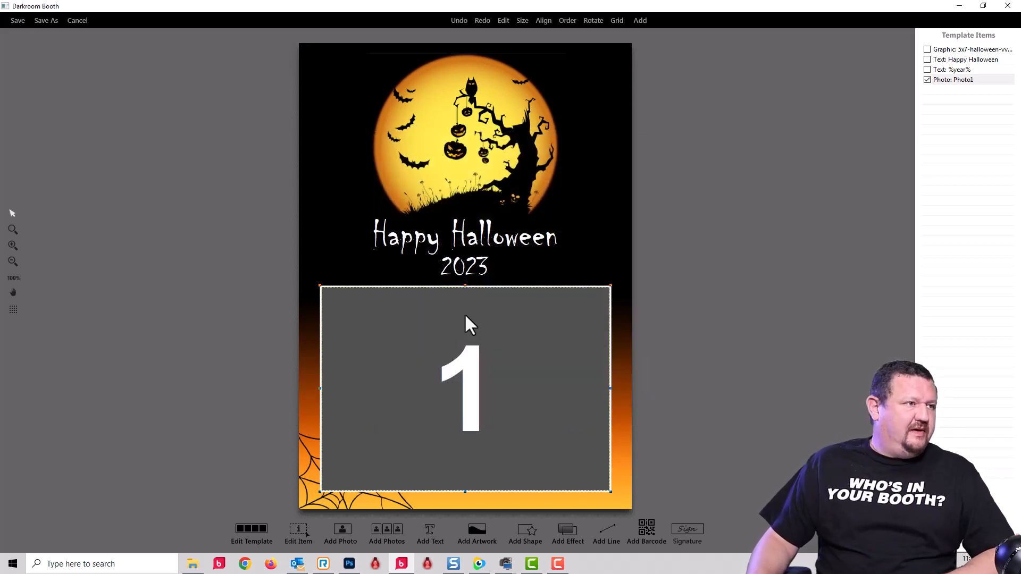
{"action": "left_click", "coordinate": [17, 20]}
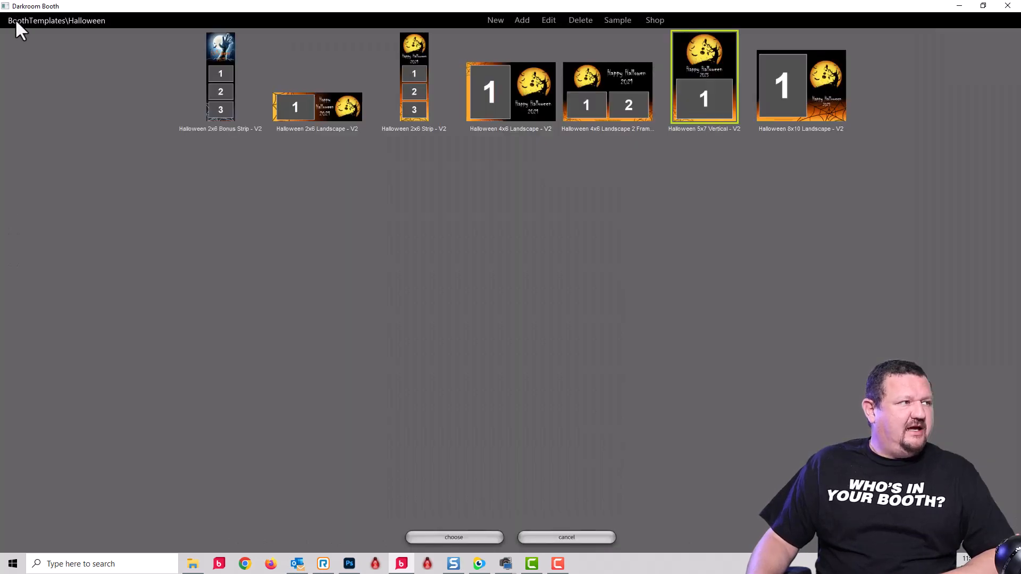
{"action": "left_click", "coordinate": [454, 538]}
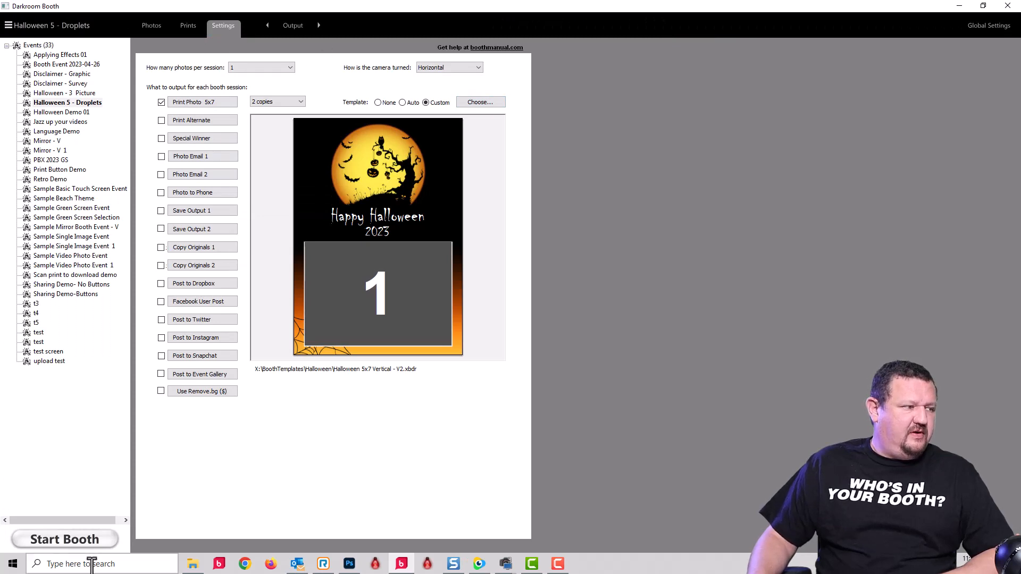
Start the booth for the Halloween 5 - Droplets event, run a photo session, and return to the event settings.
{"action": "left_click", "coordinate": [49, 543]}
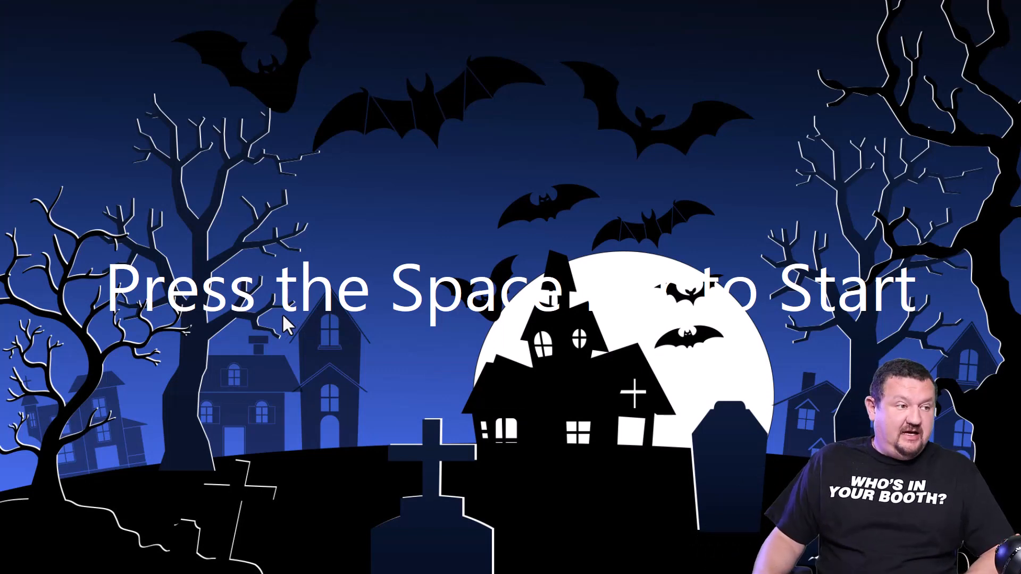
{"action": "key", "text": "space"}
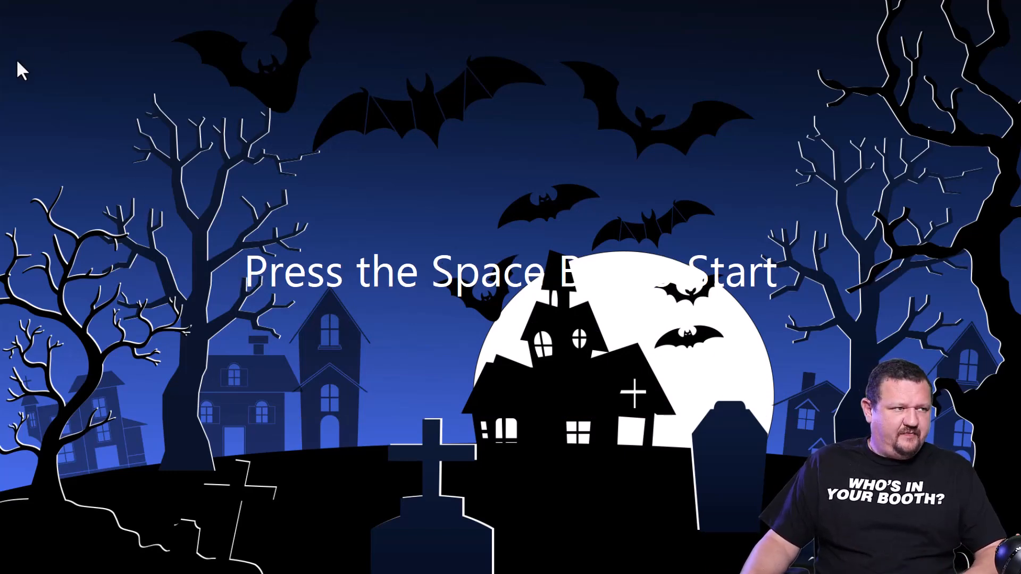
{"action": "key", "text": "space"}
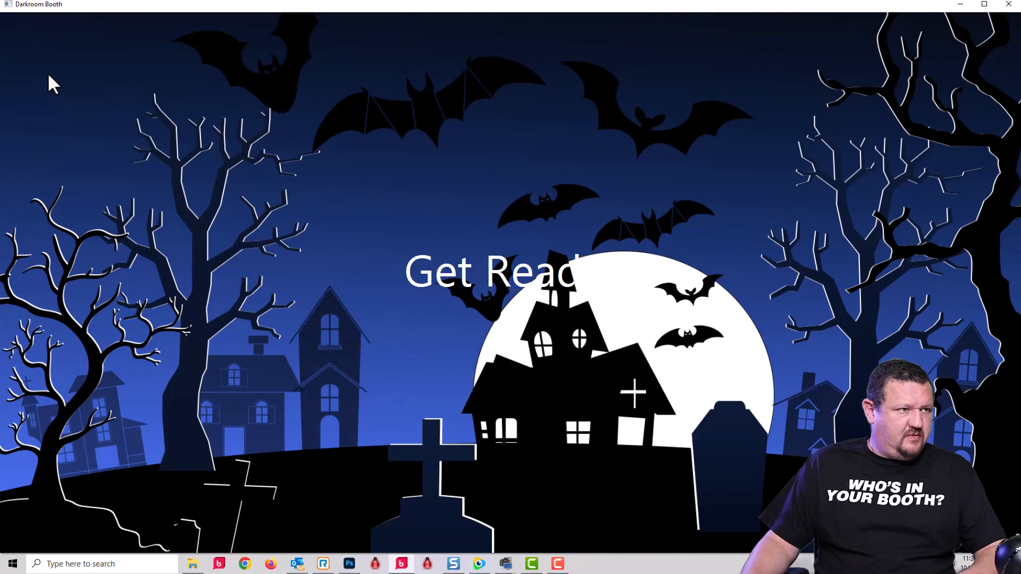
{"action": "mouse_move", "coordinate": [4, 82]}
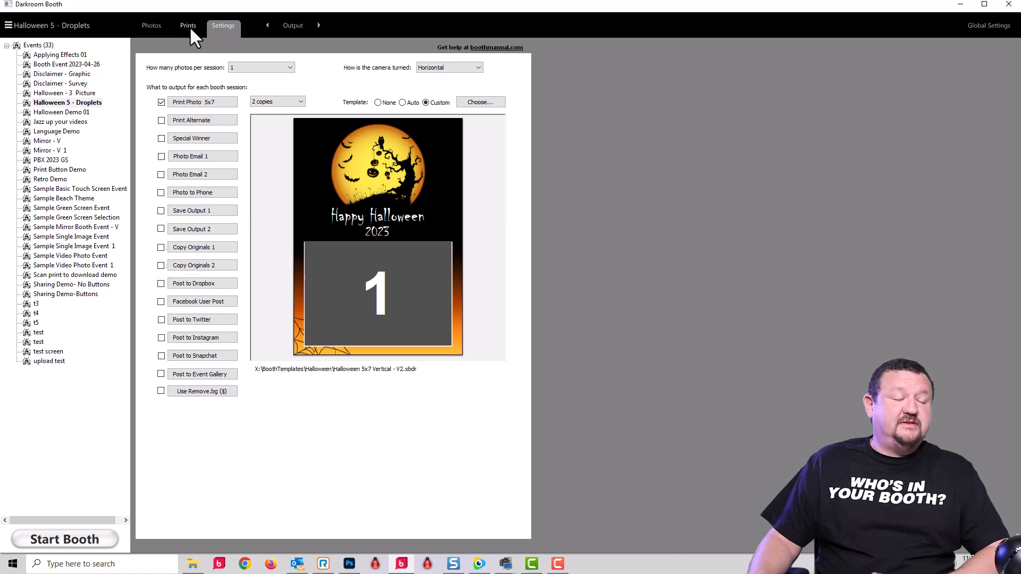
Open print 0001 at large size to examine the vampire effect on its photo, and leave Darkroom Booth.
{"action": "left_click", "coordinate": [190, 27]}
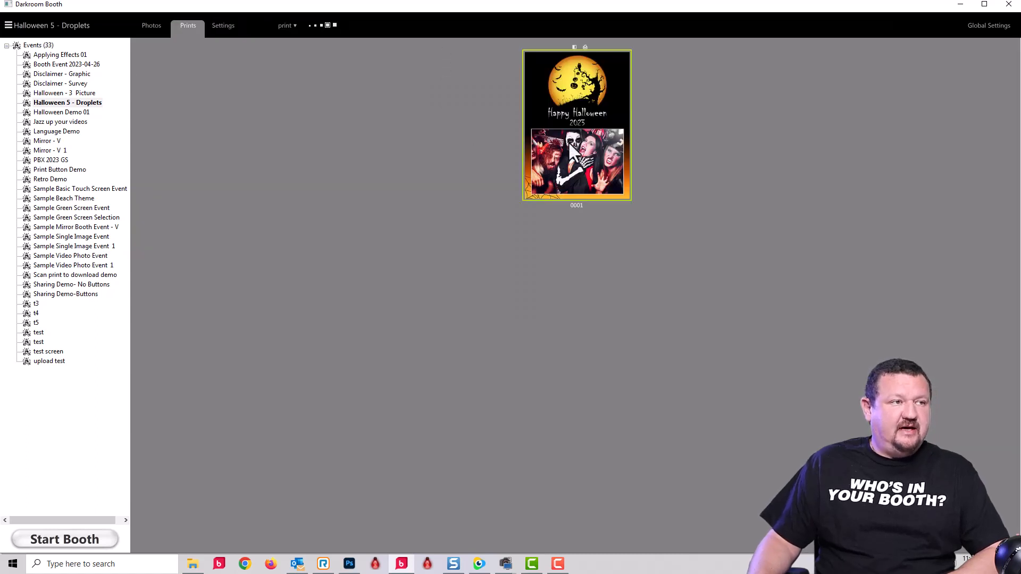
{"action": "double_click", "coordinate": [576, 158]}
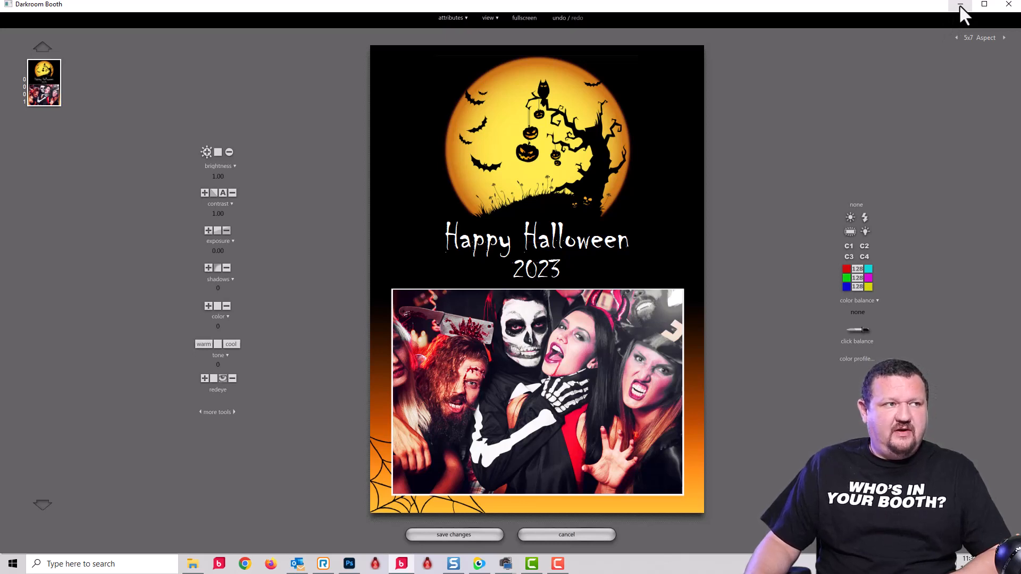
{"action": "left_click", "coordinate": [1009, 5]}
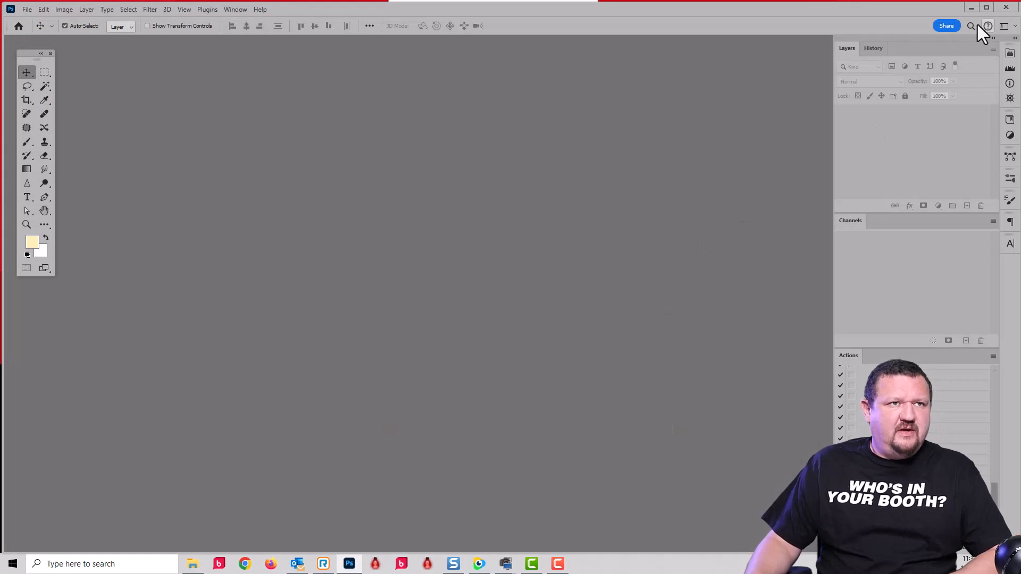
Minimize Photoshop, start Darkroom Core Edition, and open its setup area.
{"action": "left_click", "coordinate": [971, 7]}
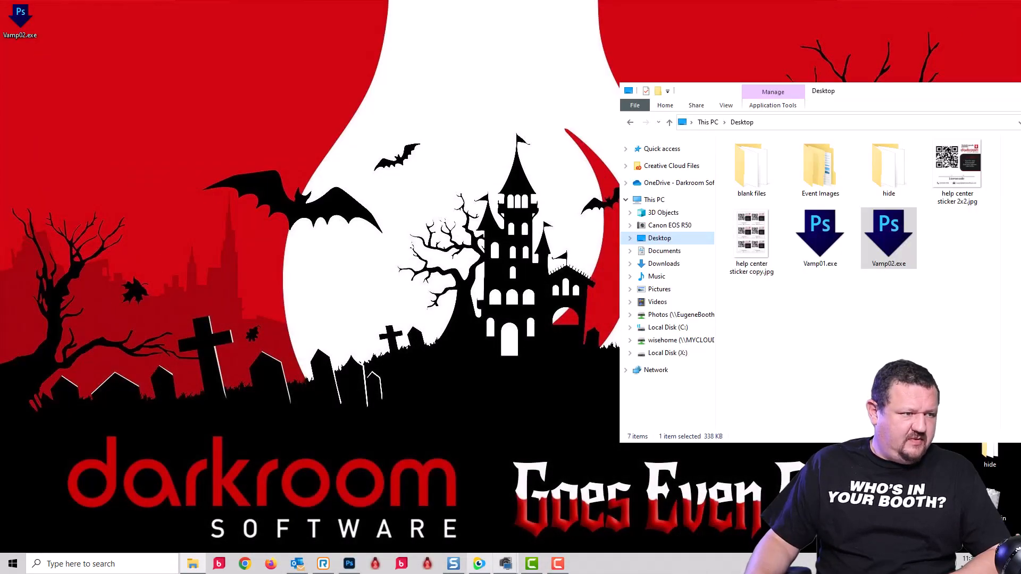
{"action": "left_click", "coordinate": [376, 565]}
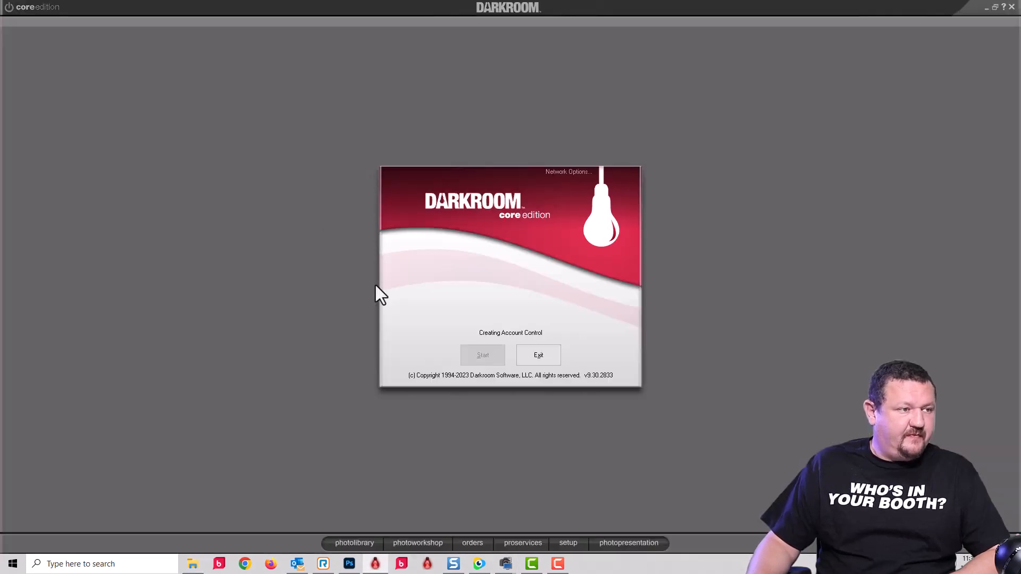
{"action": "left_click", "coordinate": [491, 365]}
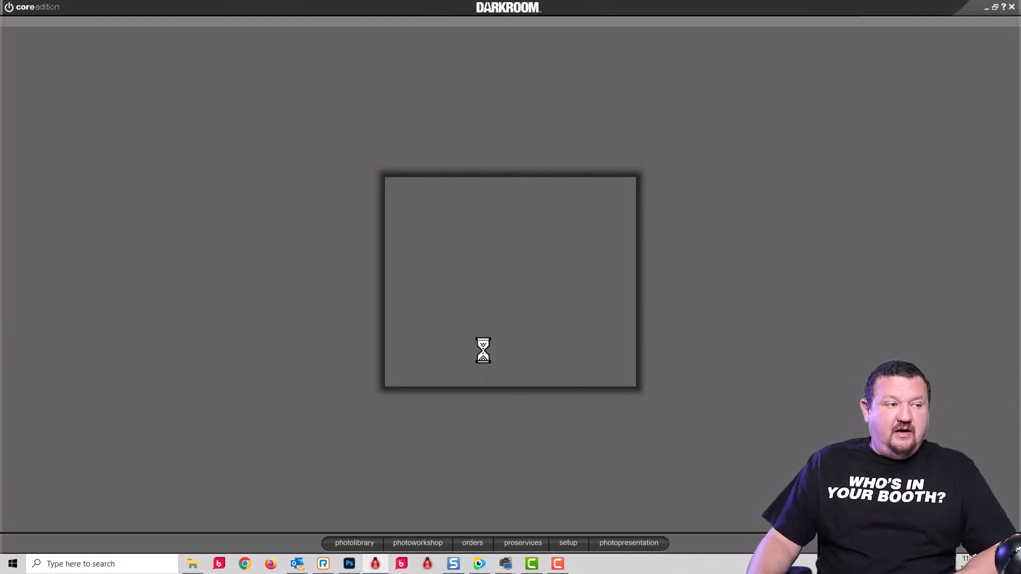
{"action": "left_click", "coordinate": [581, 543]}
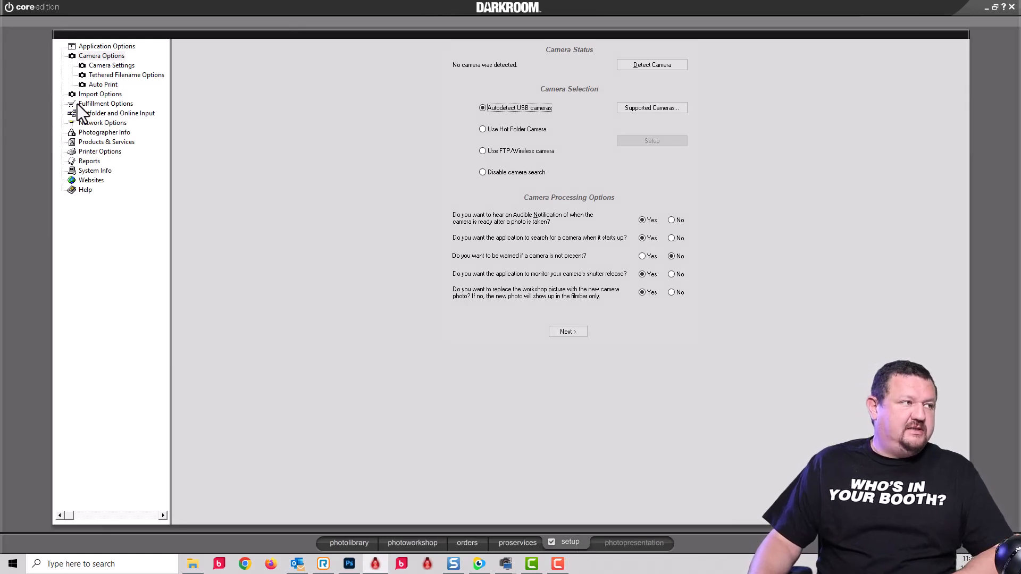
Open the 10x15_PP_R template from the Test group under Products & Services for editing.
{"action": "left_click", "coordinate": [95, 142]}
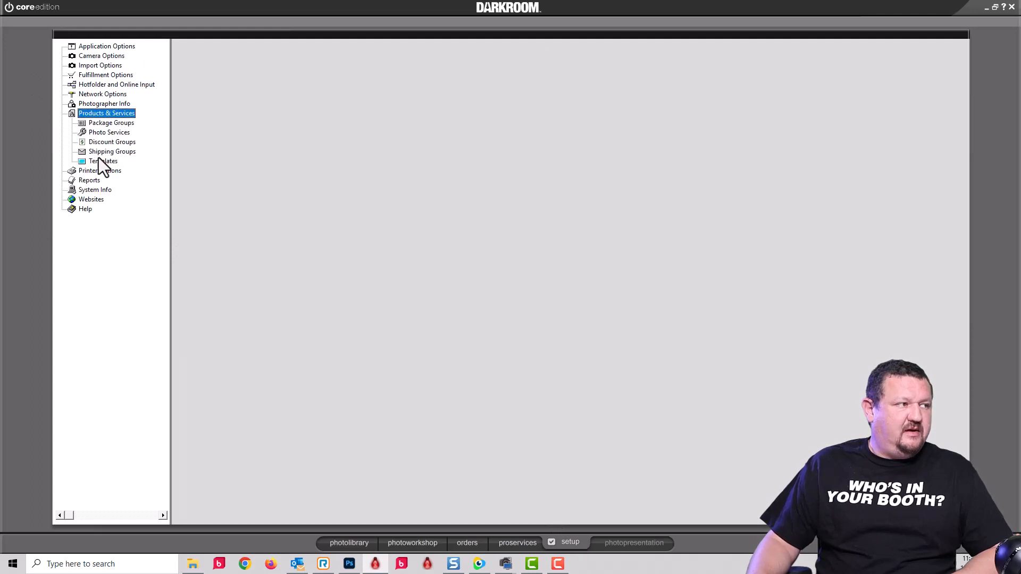
{"action": "left_click", "coordinate": [101, 161]}
{"action": "left_click", "coordinate": [104, 218]}
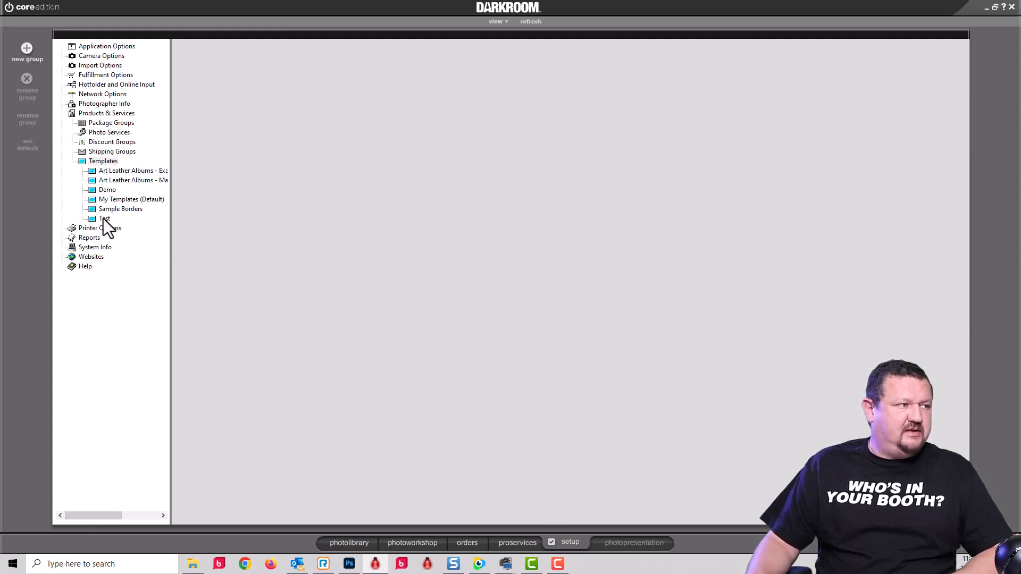
{"action": "double_click", "coordinate": [231, 86]}
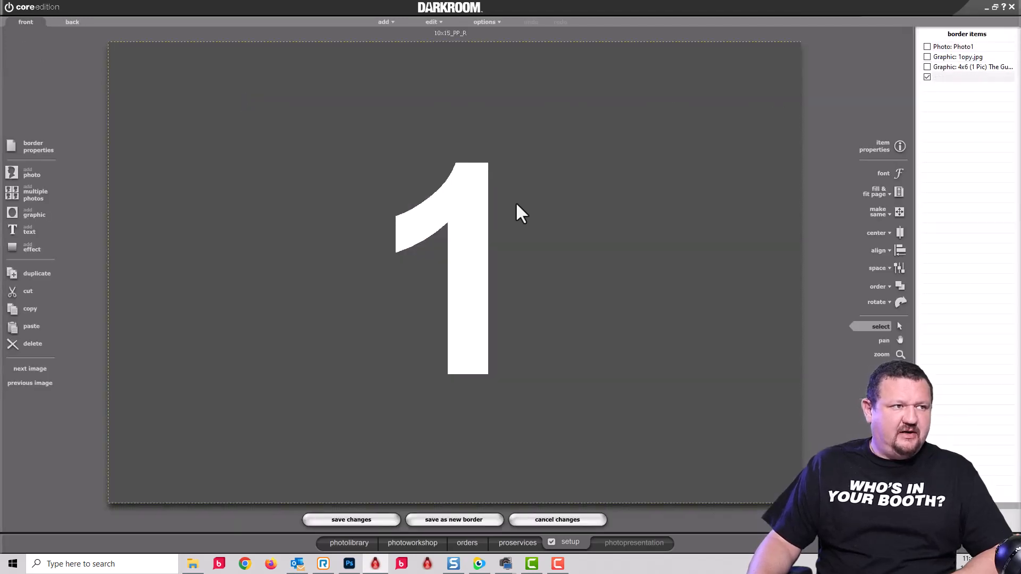
Try the Droplet color effect on the template's d2.png graphic, and discard the template changes.
{"action": "double_click", "coordinate": [515, 202]}
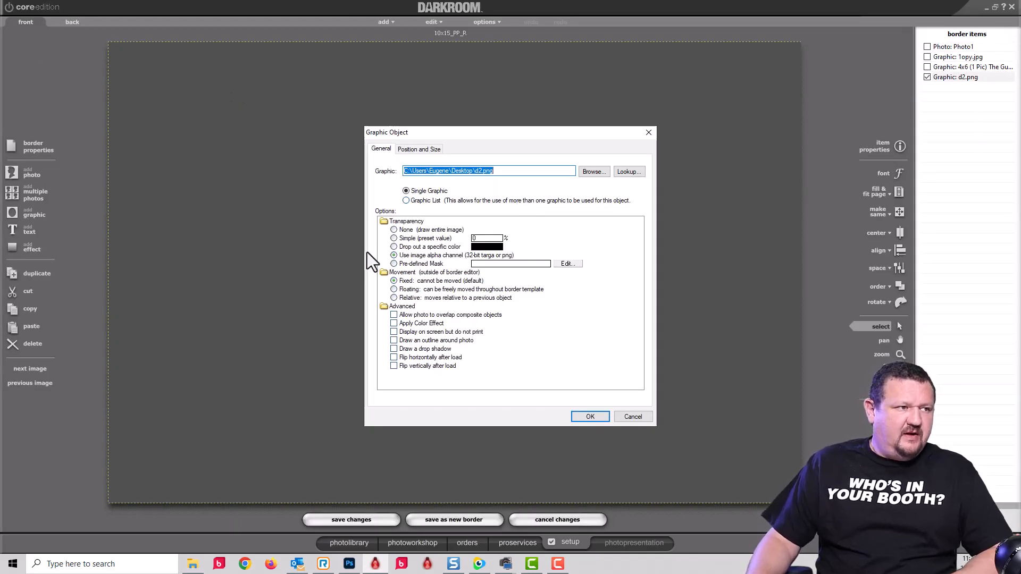
{"action": "left_click", "coordinate": [394, 324]}
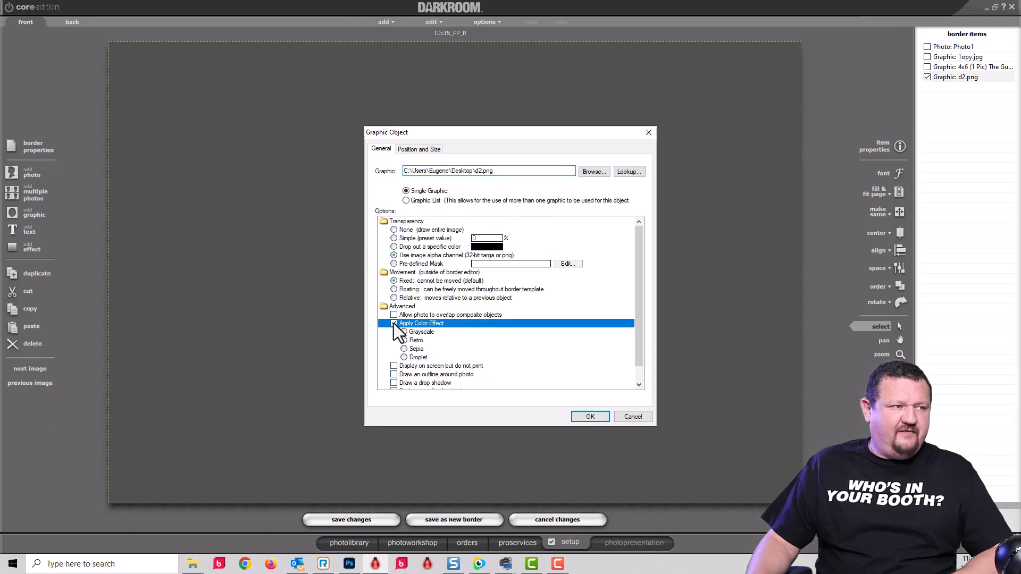
{"action": "left_click", "coordinate": [405, 358]}
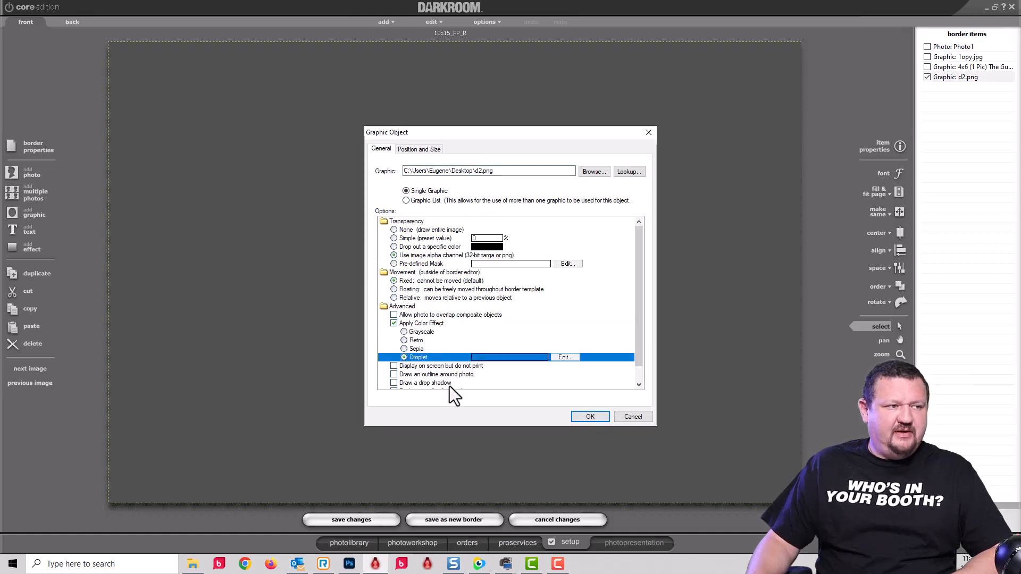
{"action": "left_click", "coordinate": [588, 413]}
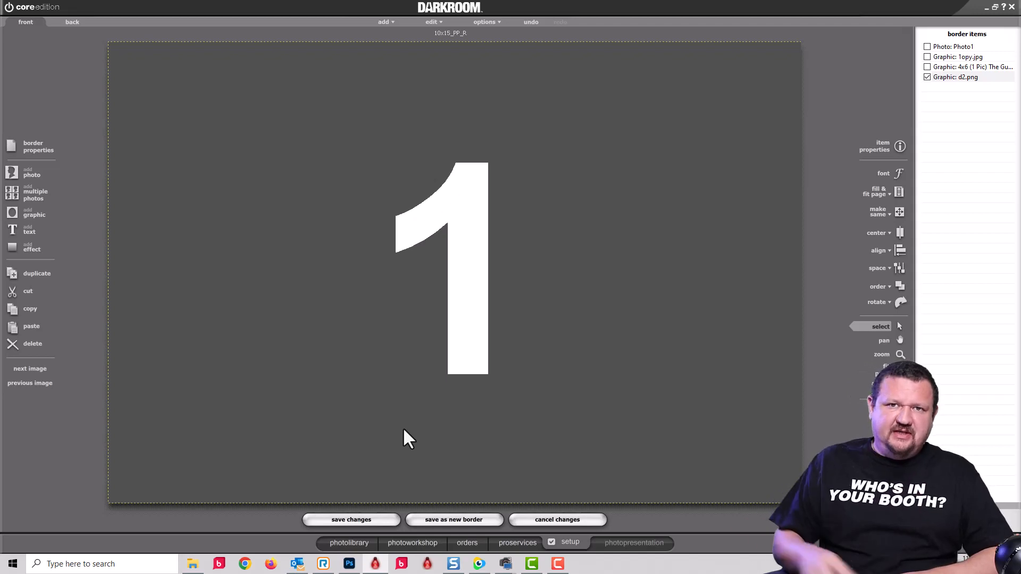
{"action": "left_click", "coordinate": [574, 518]}
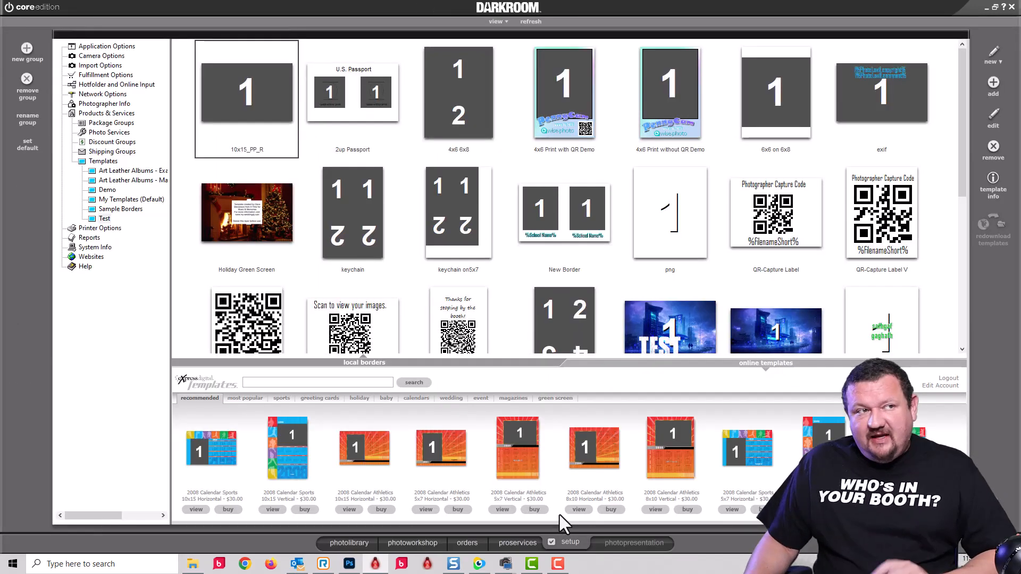